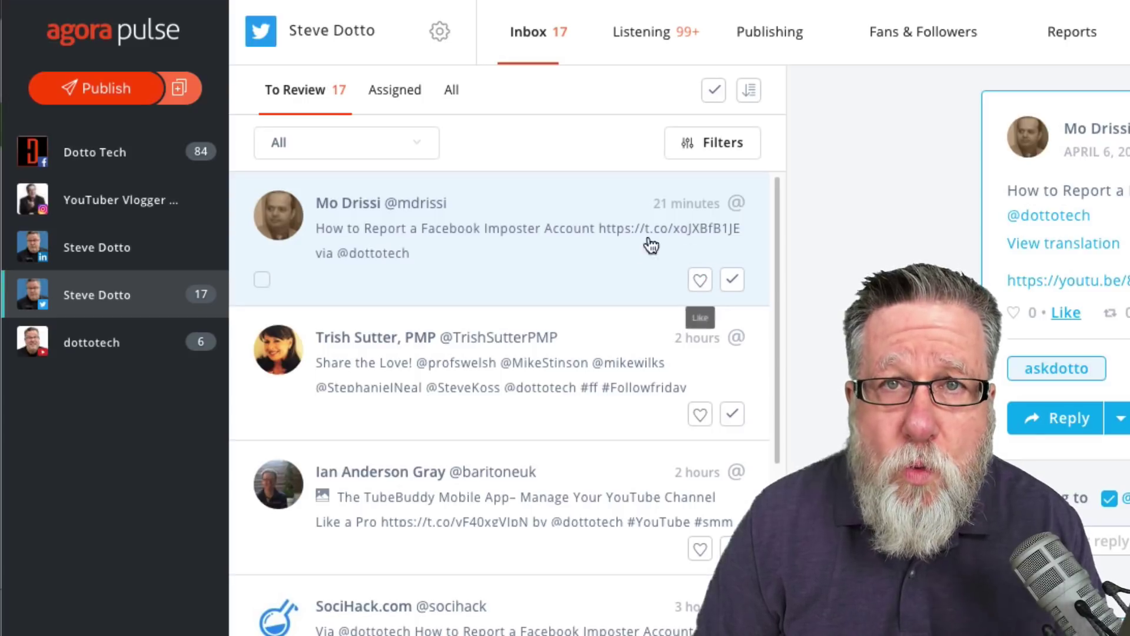
Step: Like the top Facebook-imposter mention and mark it reviewed, leaving 16 to review
click(700, 283)
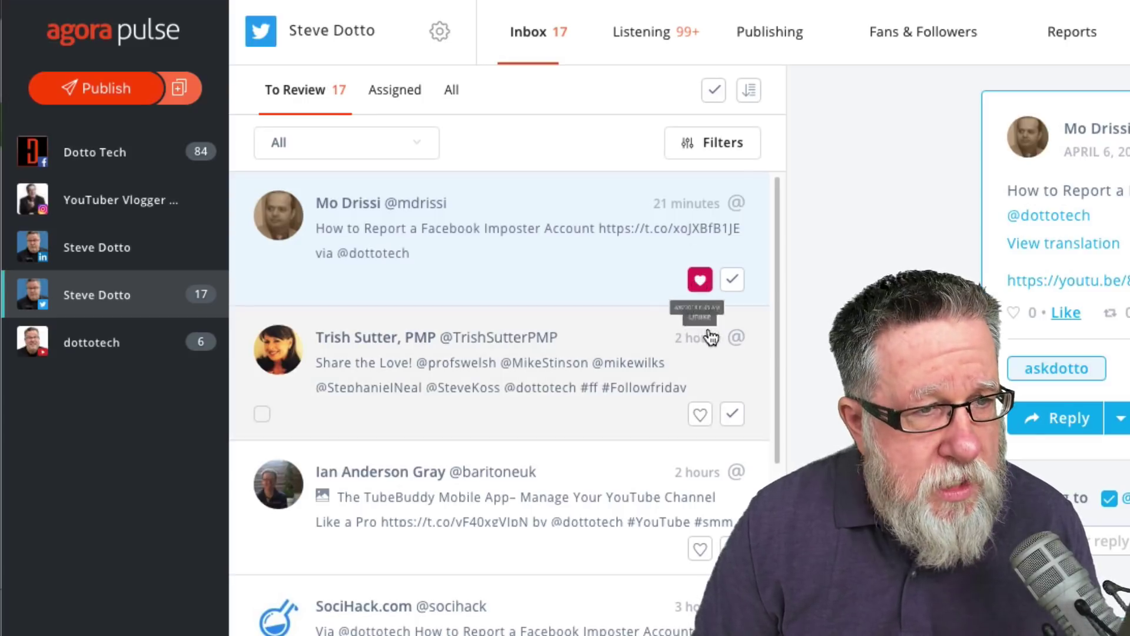
click(732, 282)
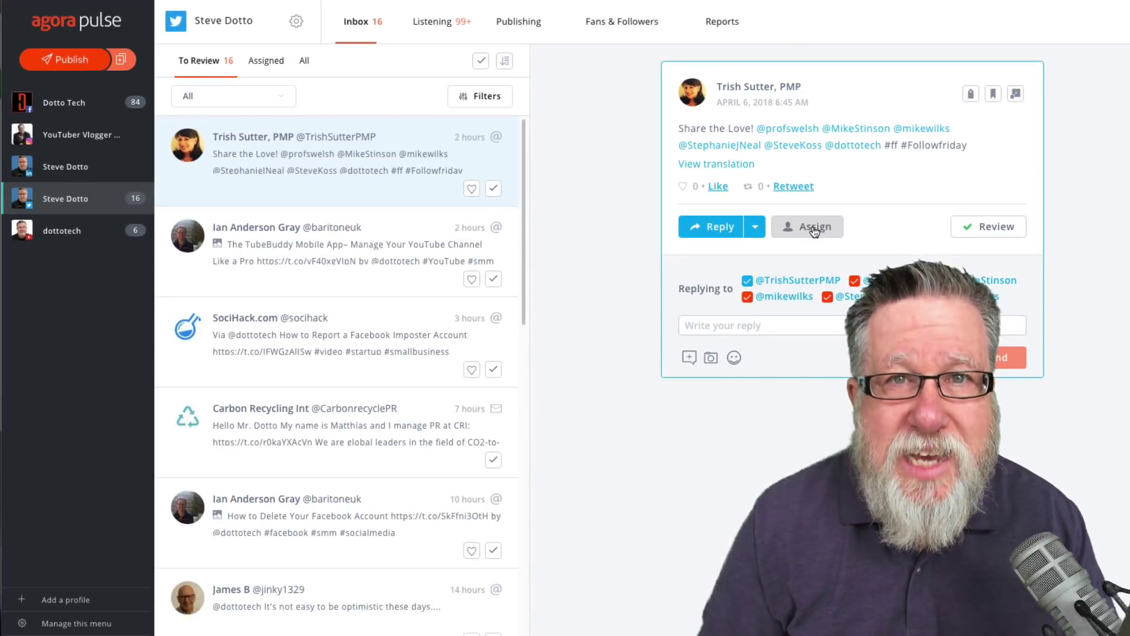
click(813, 228)
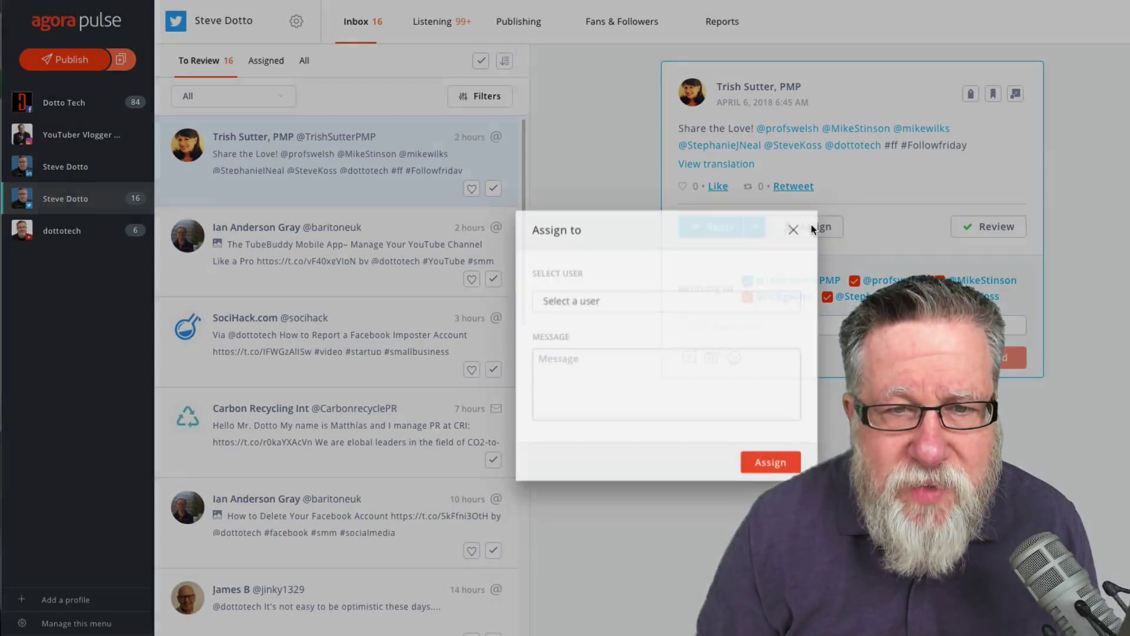
click(655, 293)
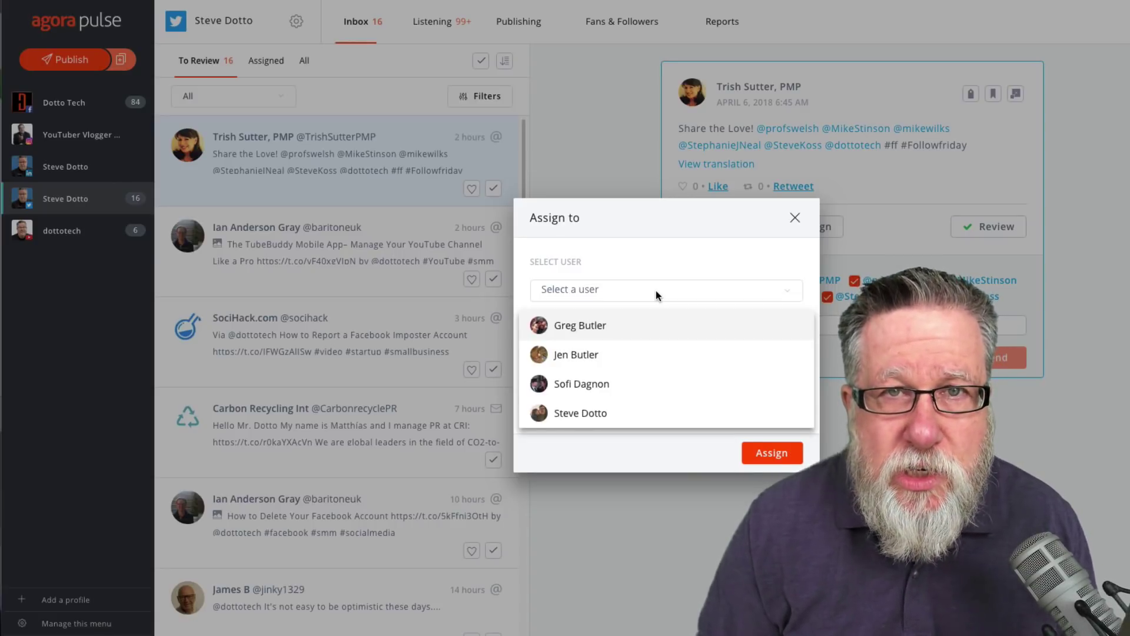
click(792, 223)
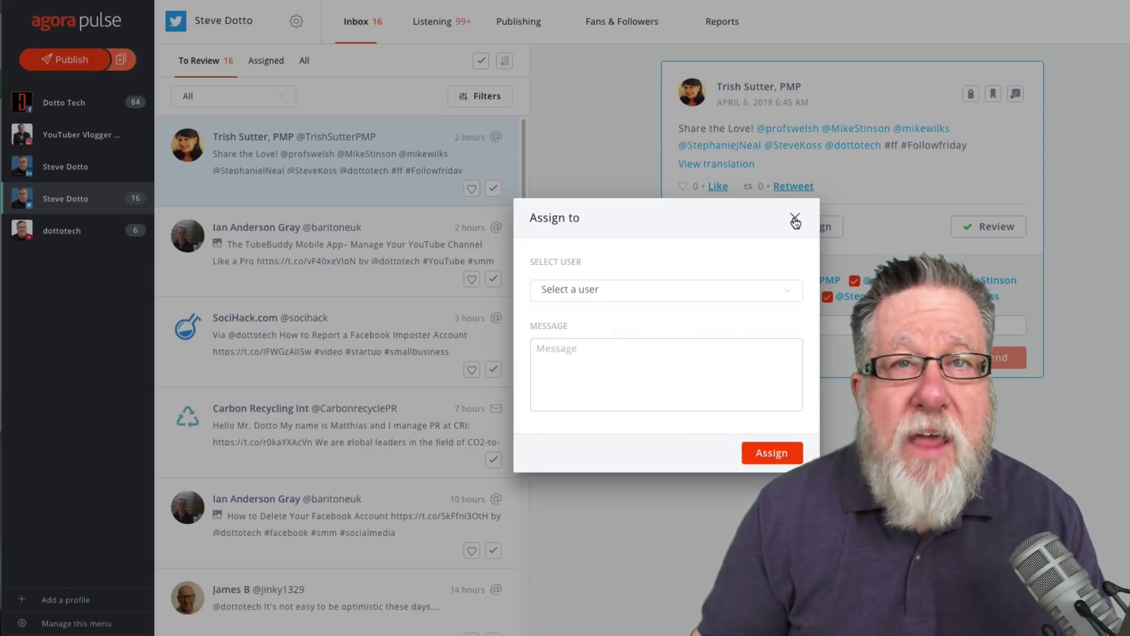
click(794, 219)
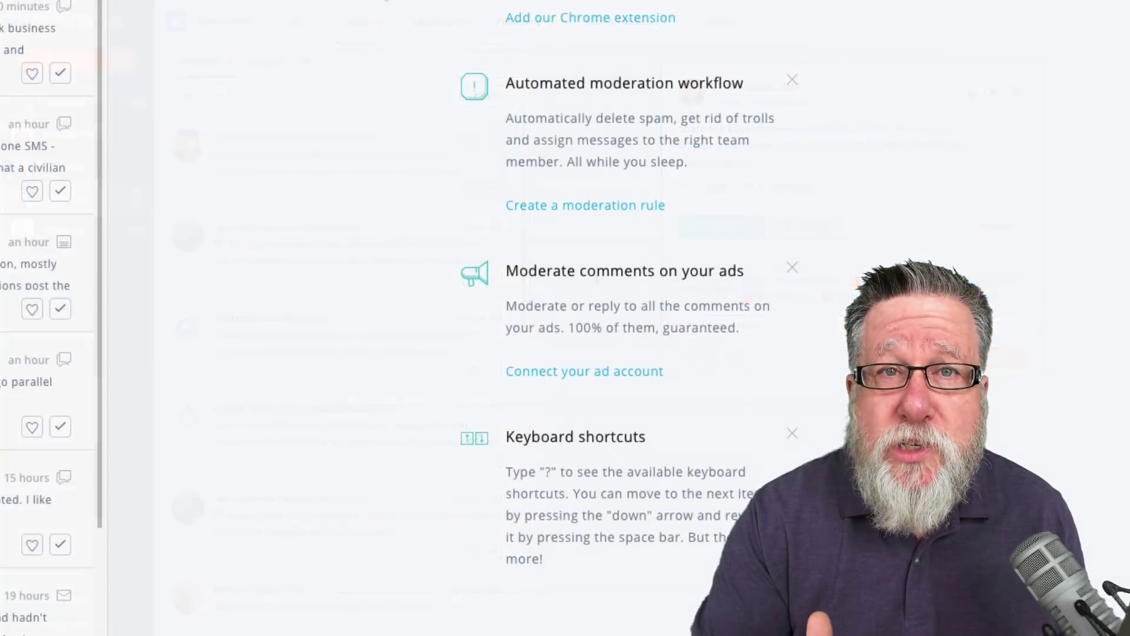
click(594, 377)
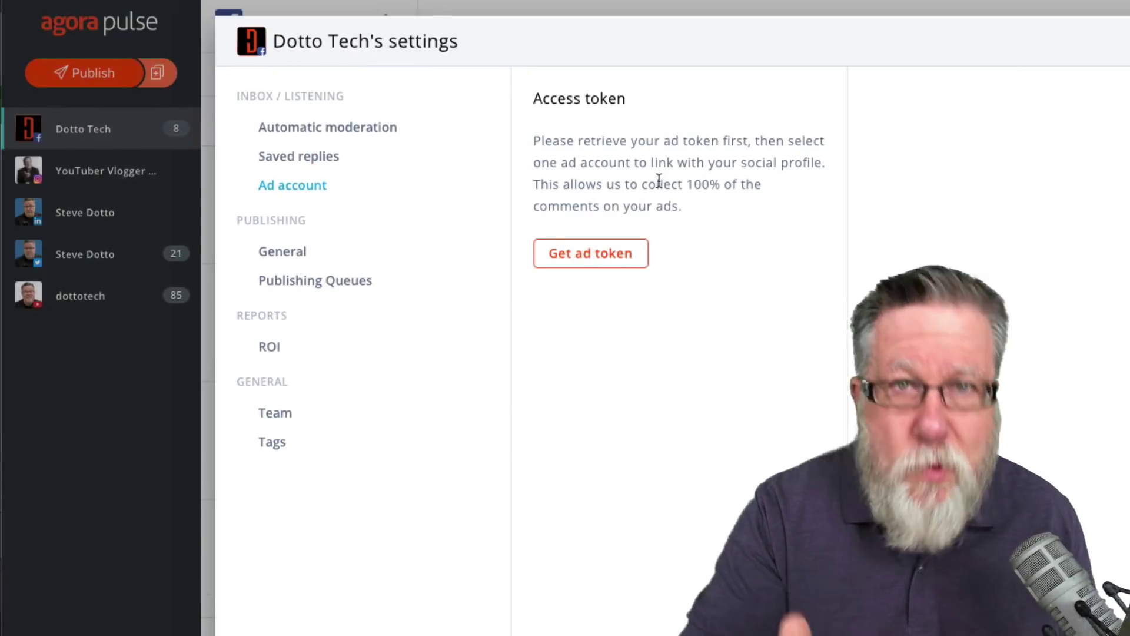
click(625, 254)
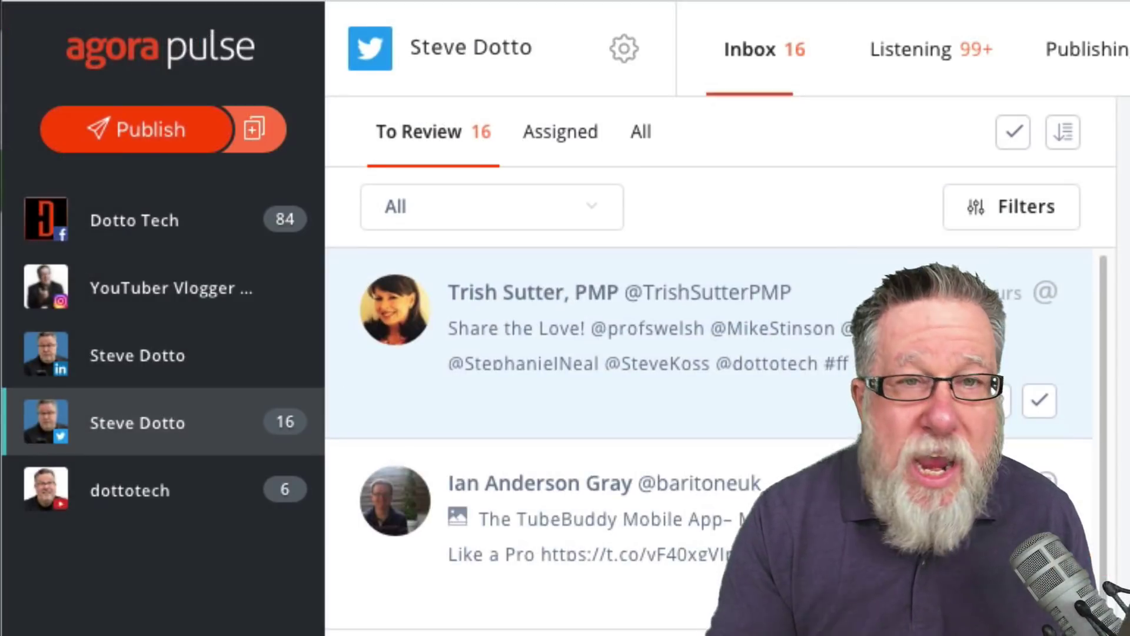
Step: Switch to the Dotto Tech Facebook inbox and scroll through its 84 comments
click(135, 220)
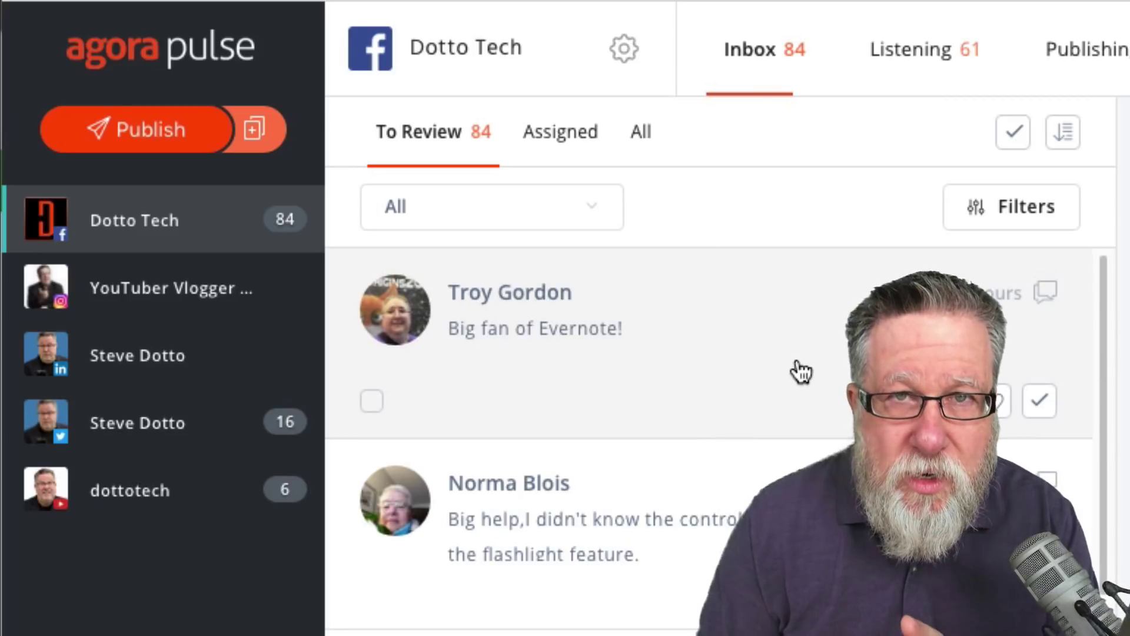
scroll(797, 371, down, 3)
scroll(771, 398, down, 3)
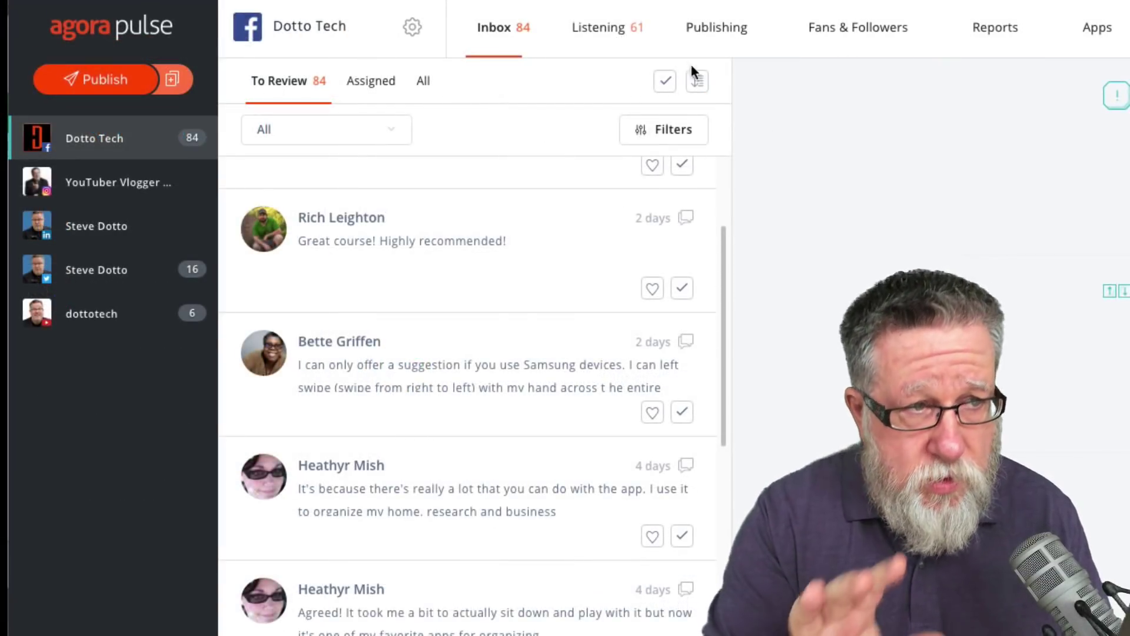
Step: Start a Twitter-only post and paste the dottotech.com iOS 11 features article link
click(98, 81)
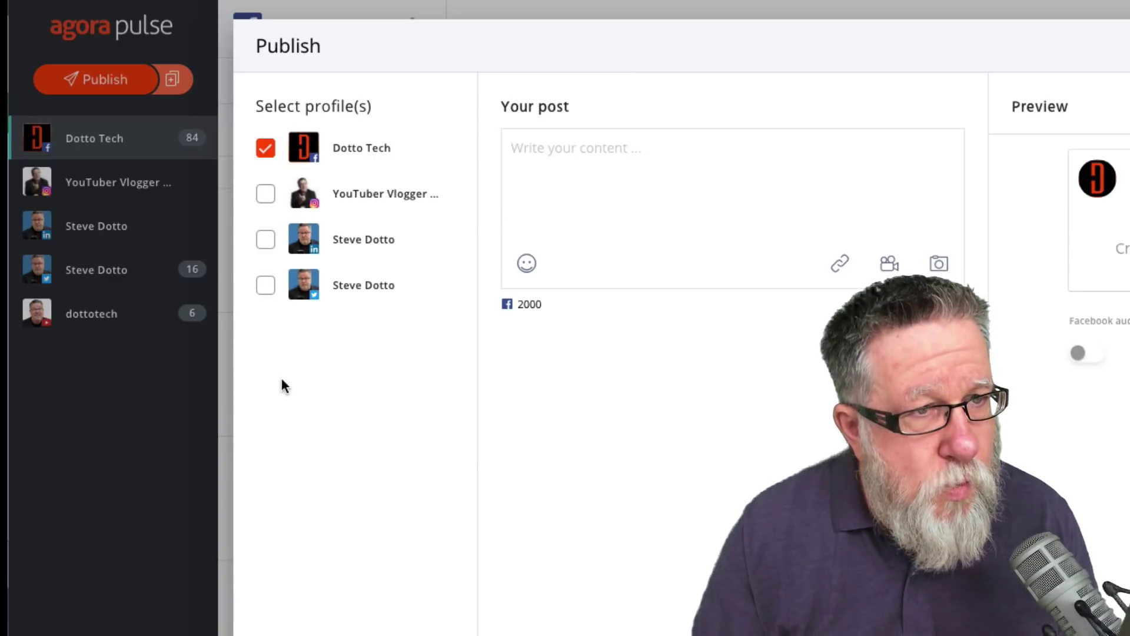
click(317, 200)
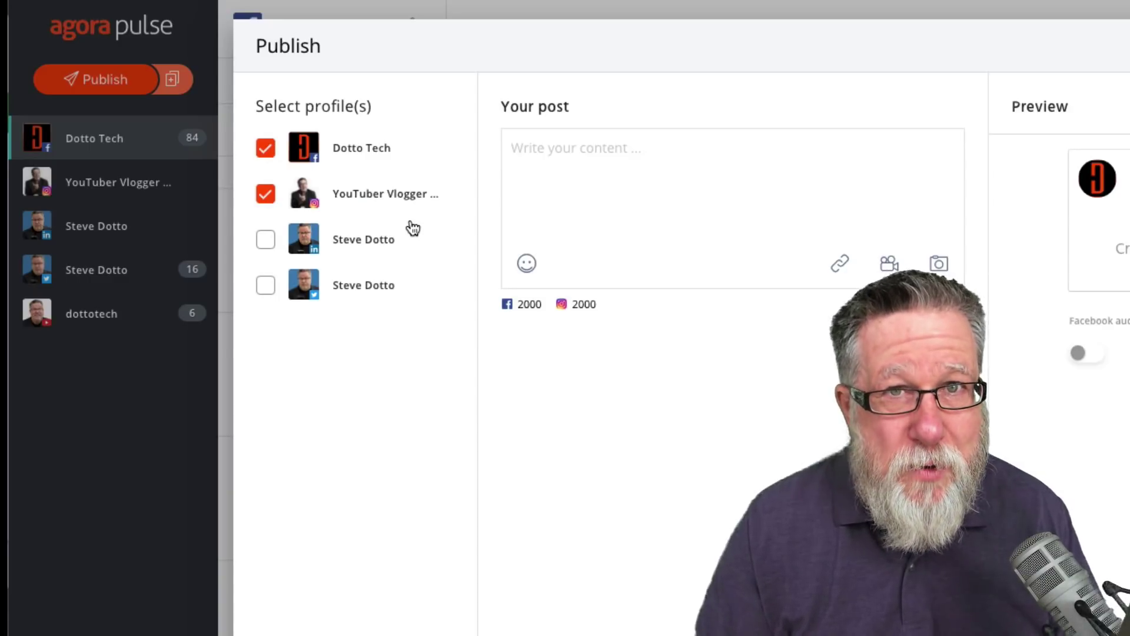
click(264, 193)
click(265, 147)
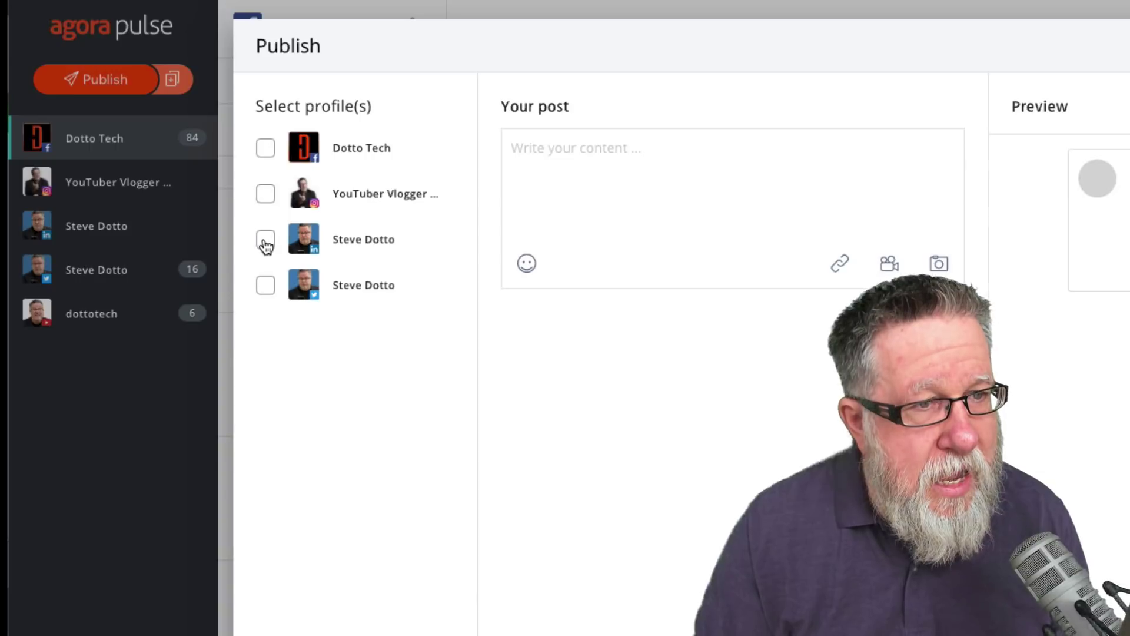
click(266, 241)
click(265, 241)
click(266, 287)
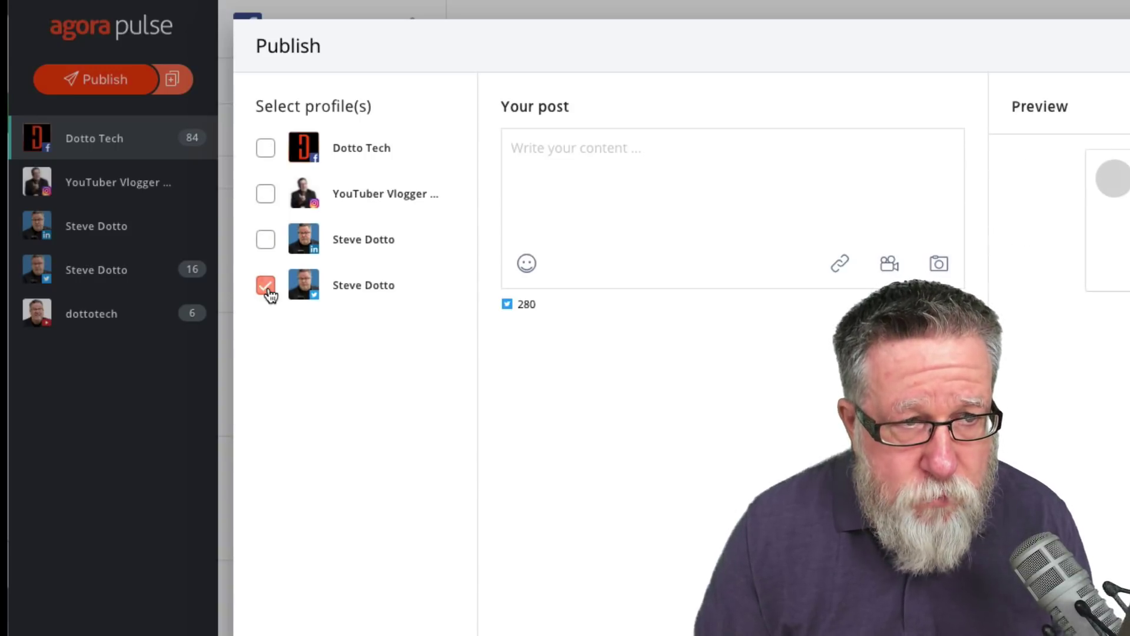
click(639, 174)
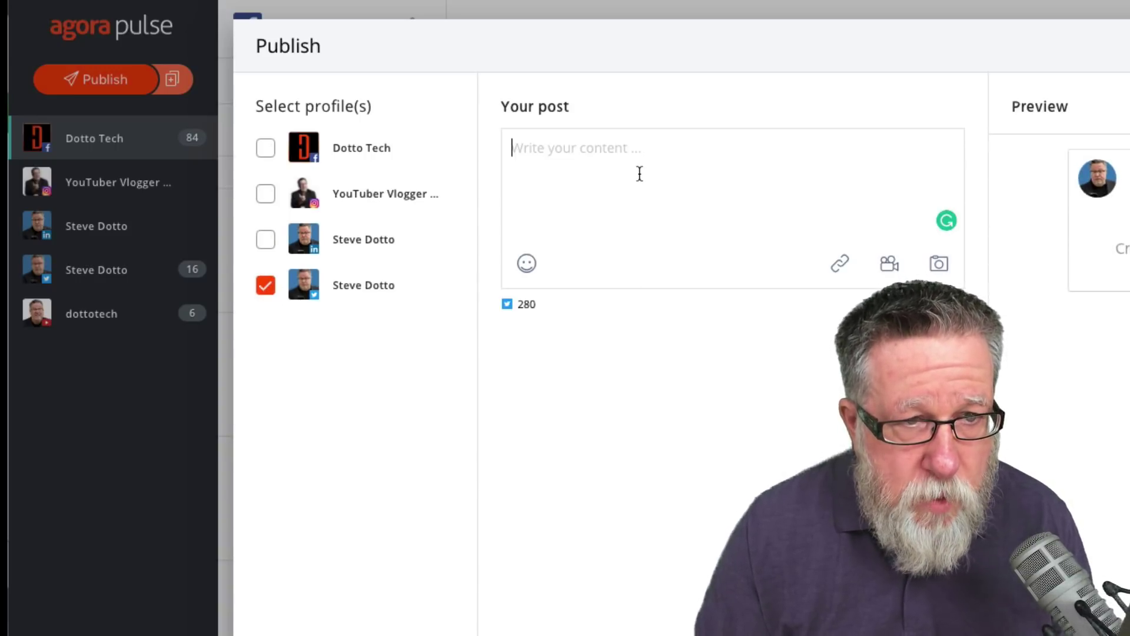
text(https://dottotech.com/dottos-demos/11-ios-11-features-you-need-to-know-about/)
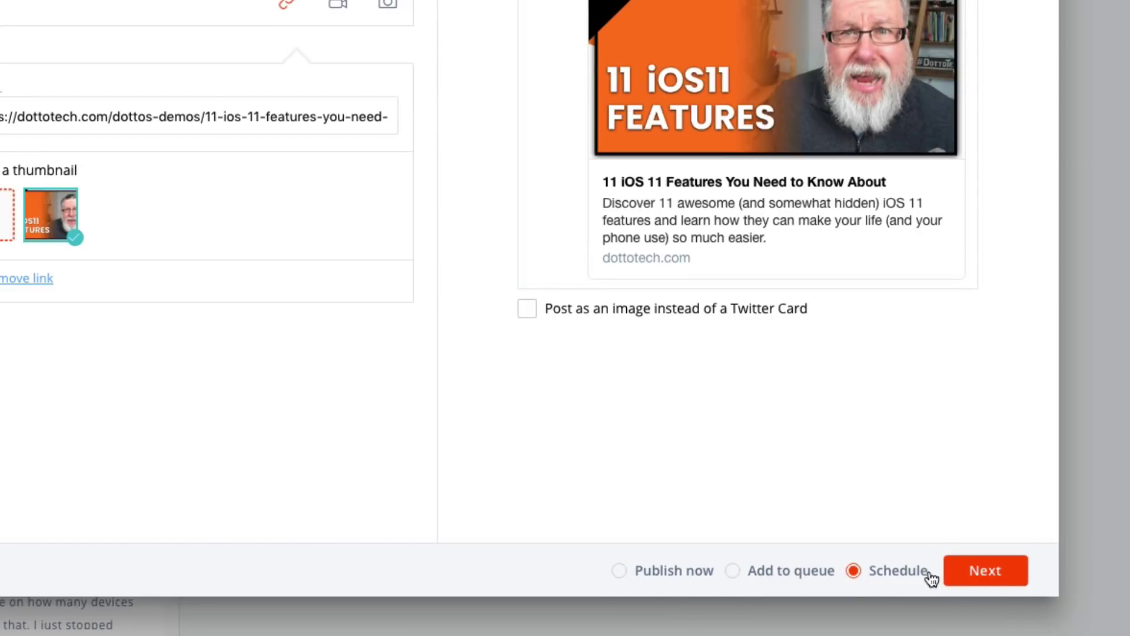
Step: Queue the post last in General, re-queued unlimited times with a stop date of 4/6/2018
click(797, 580)
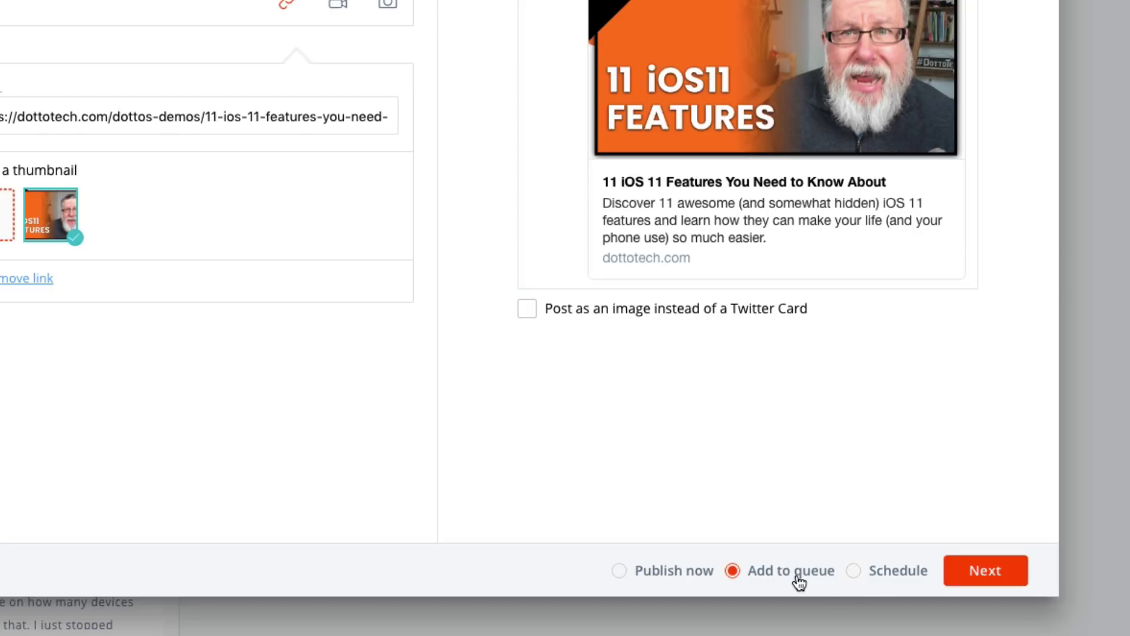
click(988, 572)
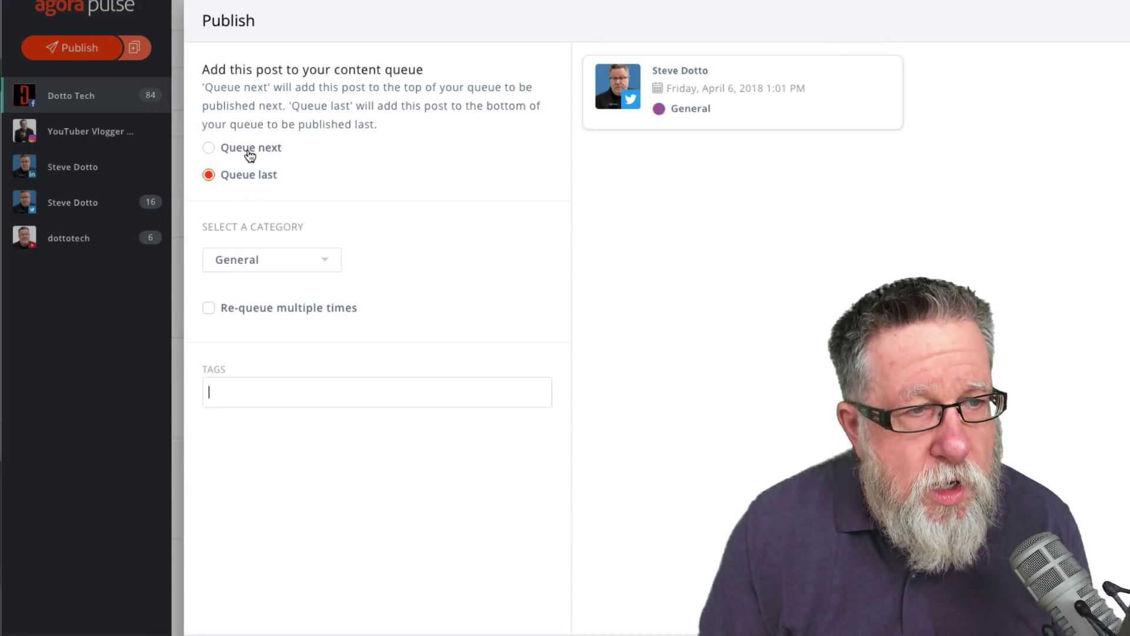
click(286, 258)
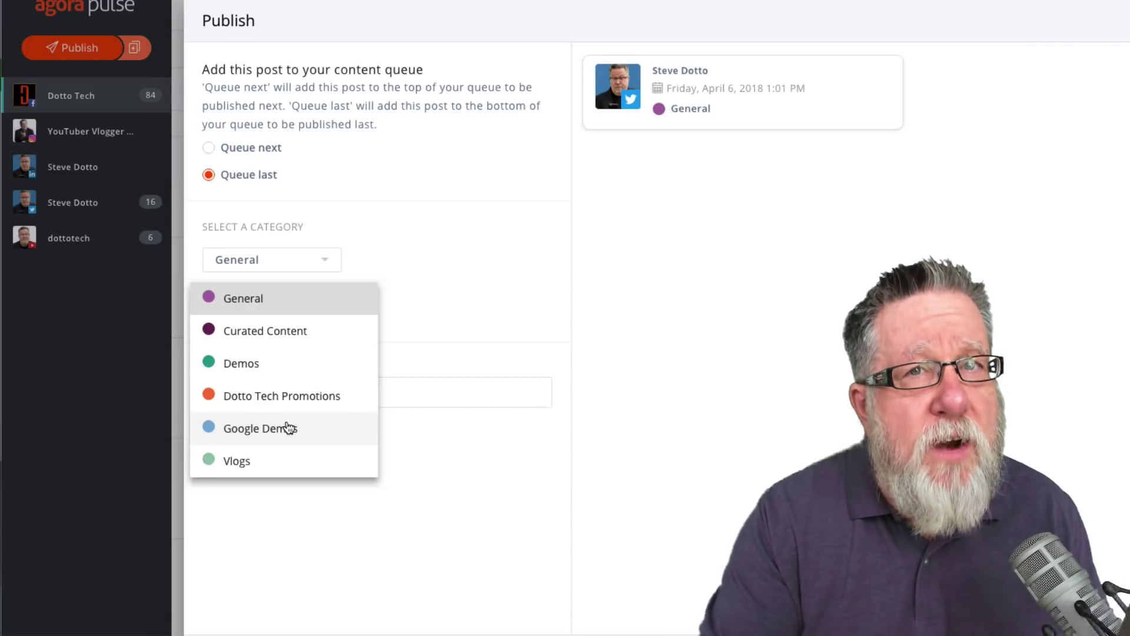
click(478, 257)
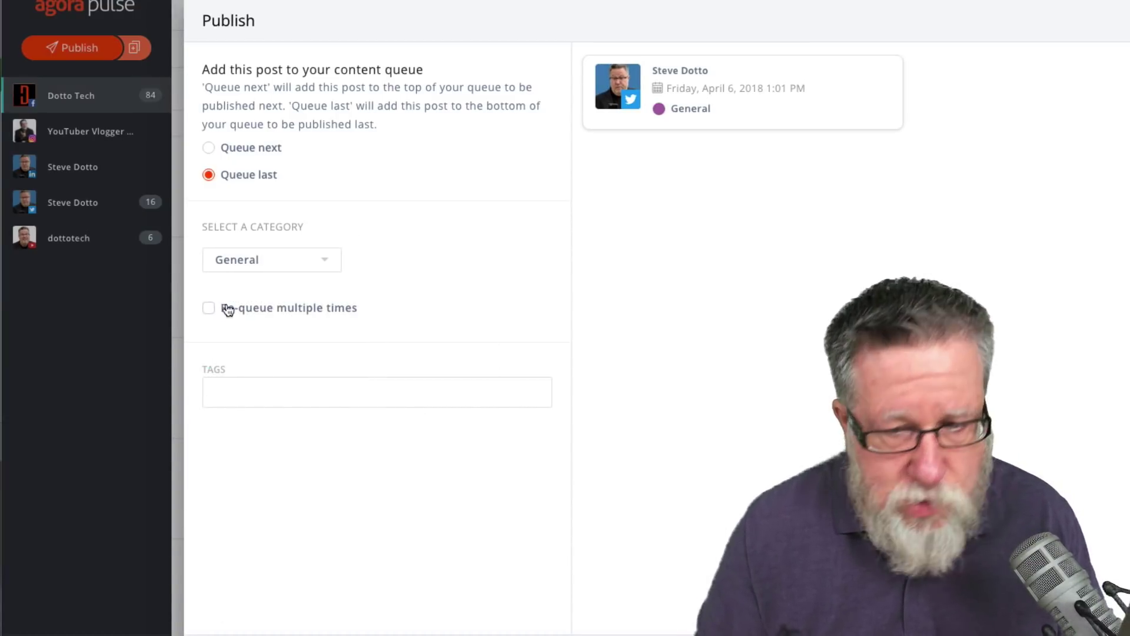
click(259, 315)
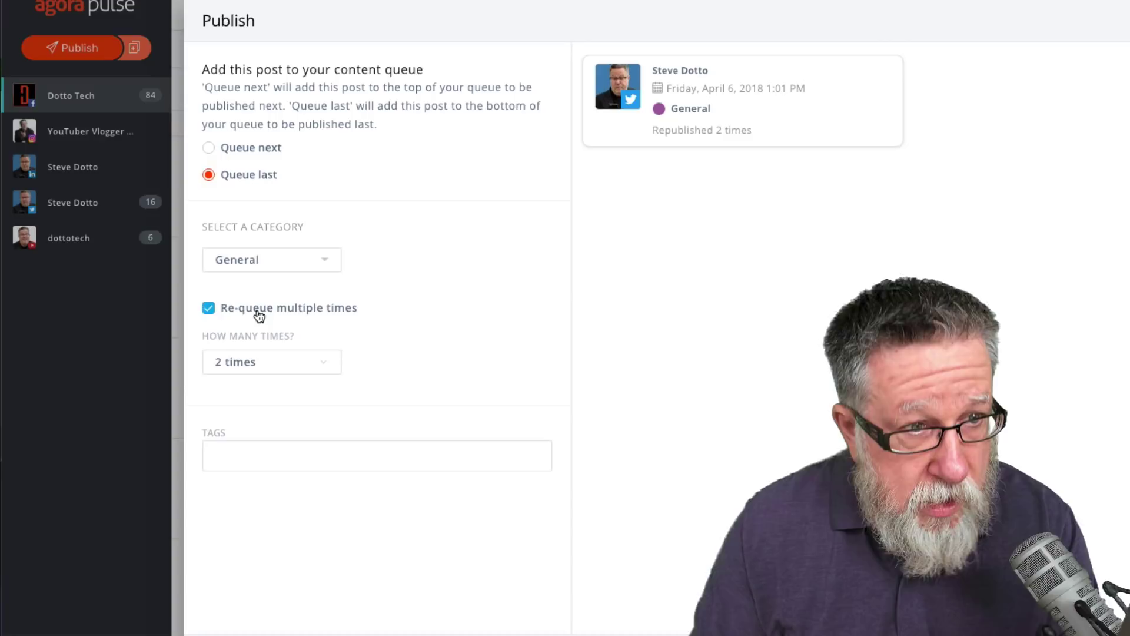
click(284, 368)
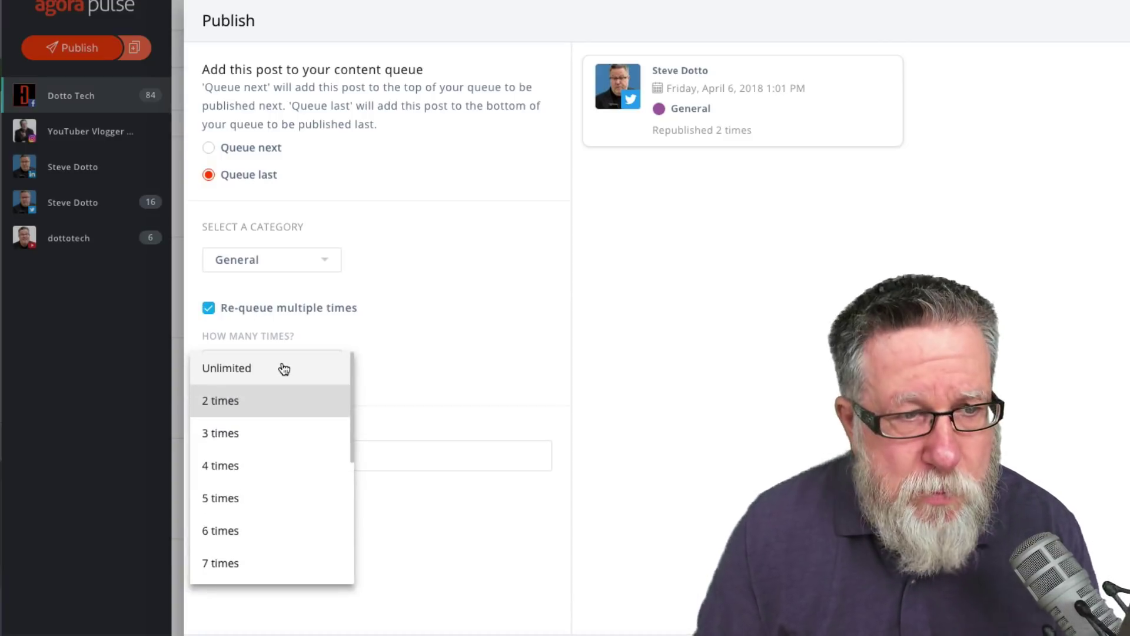
click(221, 368)
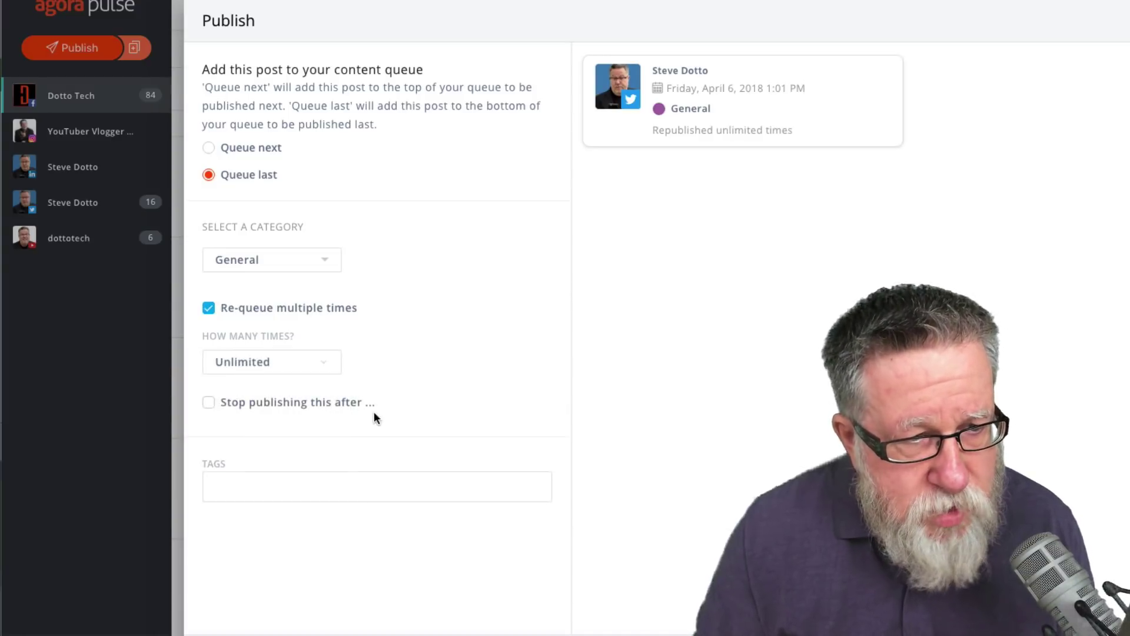
click(320, 405)
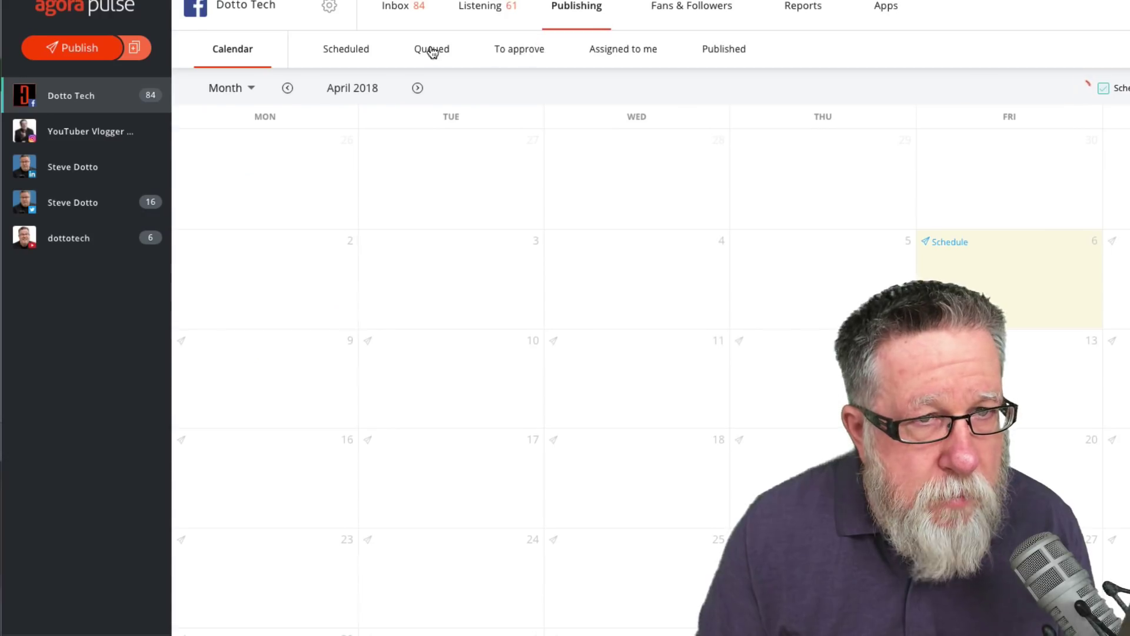
Step: Show the dottotech YouTube channel's April 2018 publishing calendar via the Twitter profile
click(79, 211)
click(71, 241)
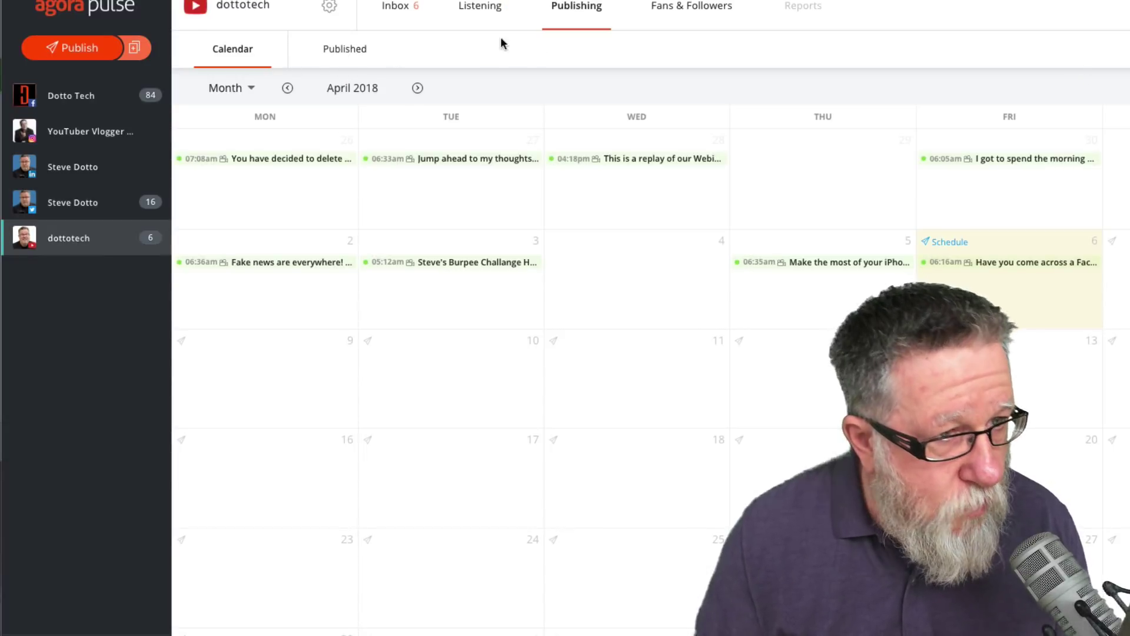
Step: Show the Twitter profile's queued posts and scroll across Curated Content (15) and Demos (10)
click(106, 209)
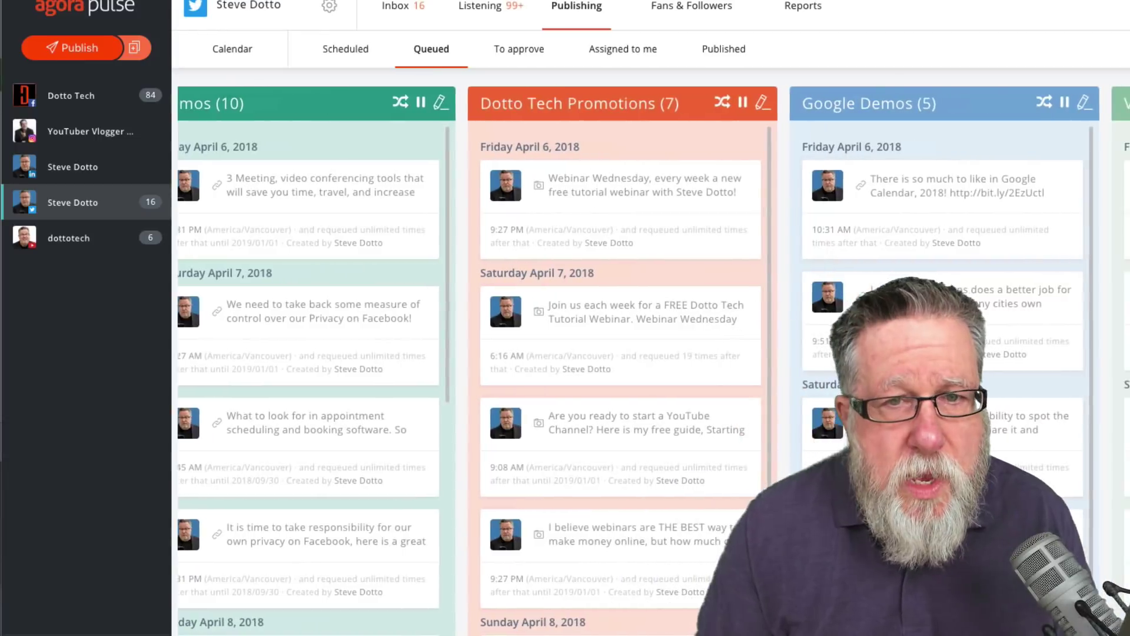
scroll(719, 264, left, 6)
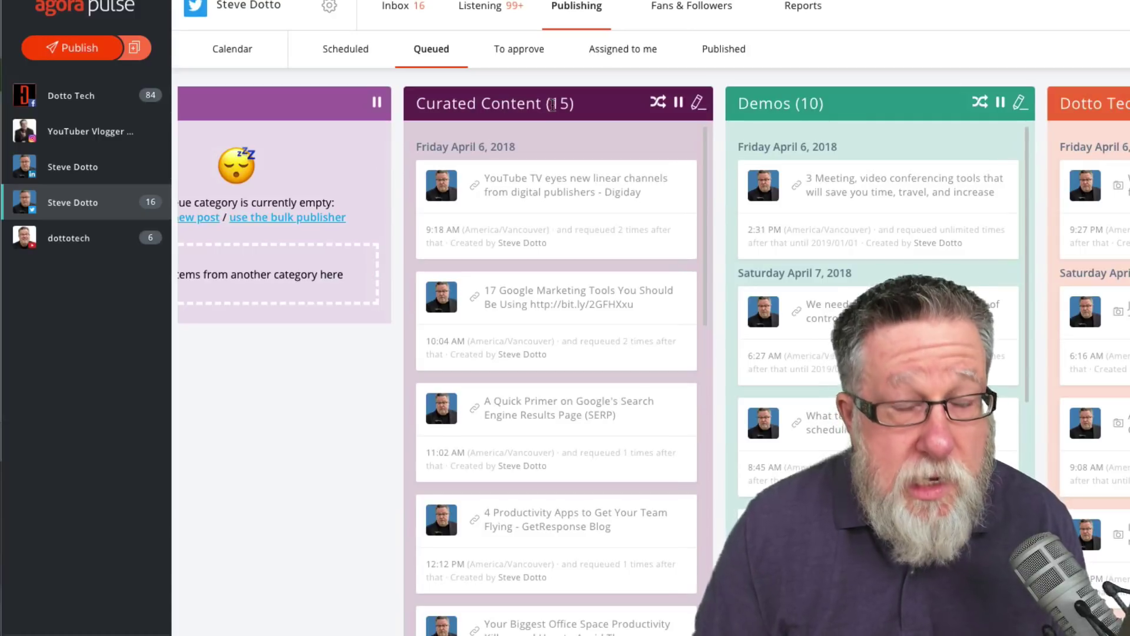
scroll(706, 176, right, 1)
scroll(941, 200, right, 2)
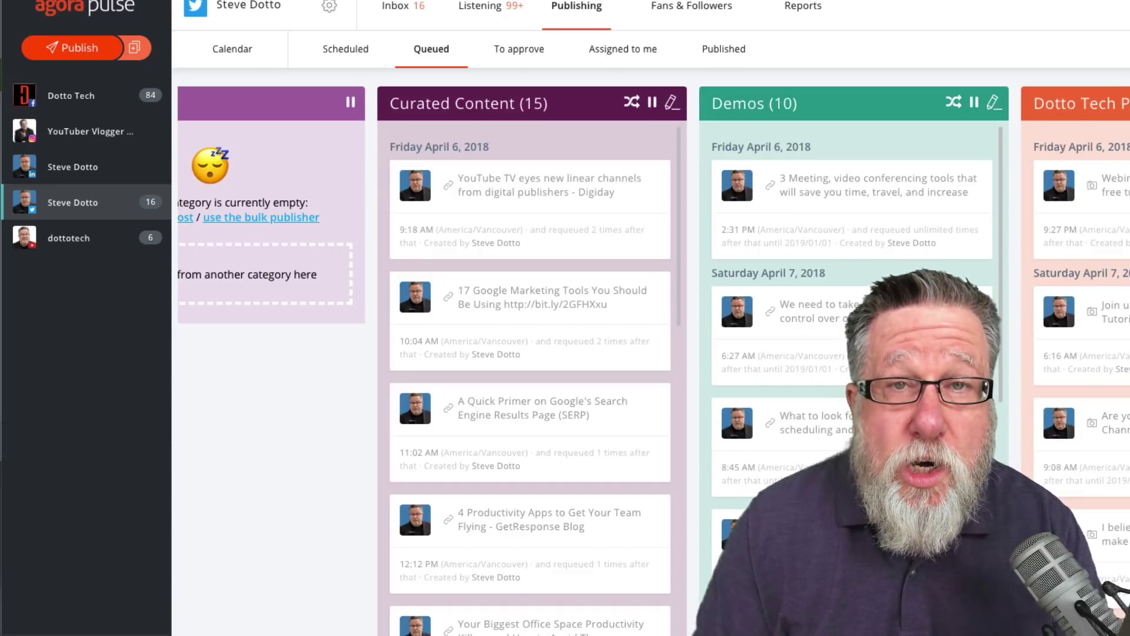
scroll(647, 353, right, 1)
scroll(1109, 152, right, 10)
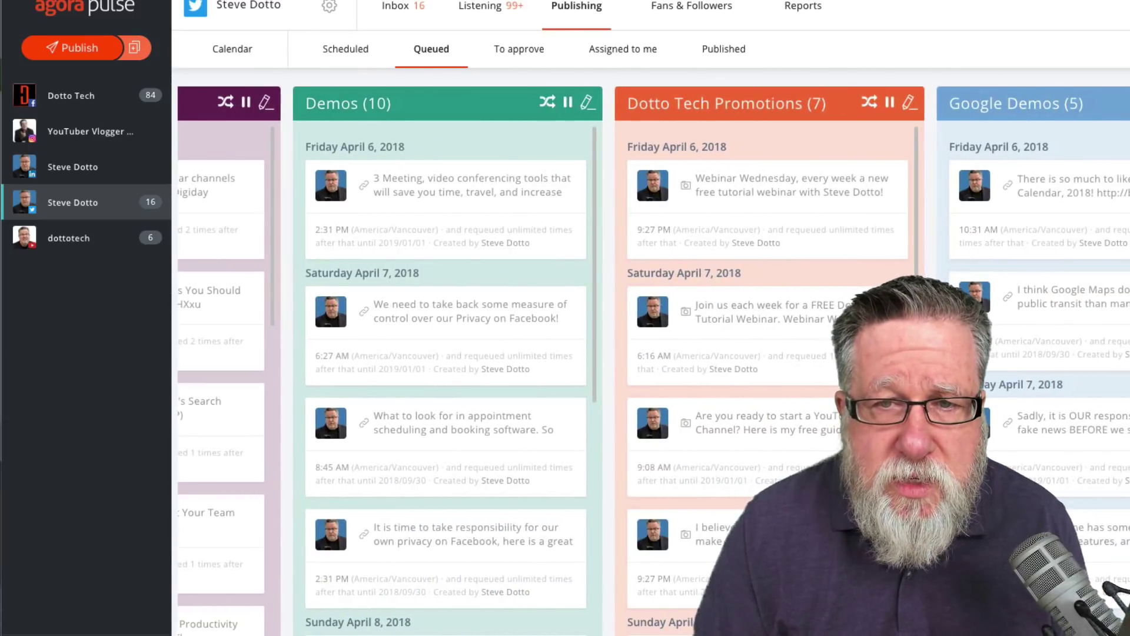
scroll(648, 353, right, 1)
scroll(1089, 125, left, 10)
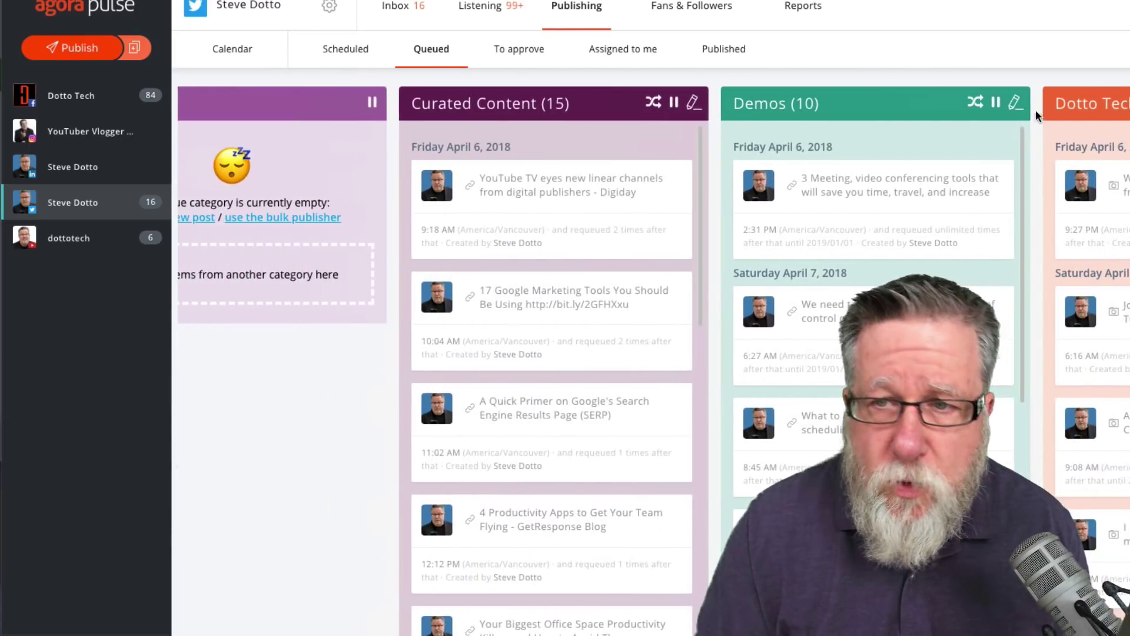
Step: Edit Curated Content and review its skip options, keeping Previous 2 days
click(694, 106)
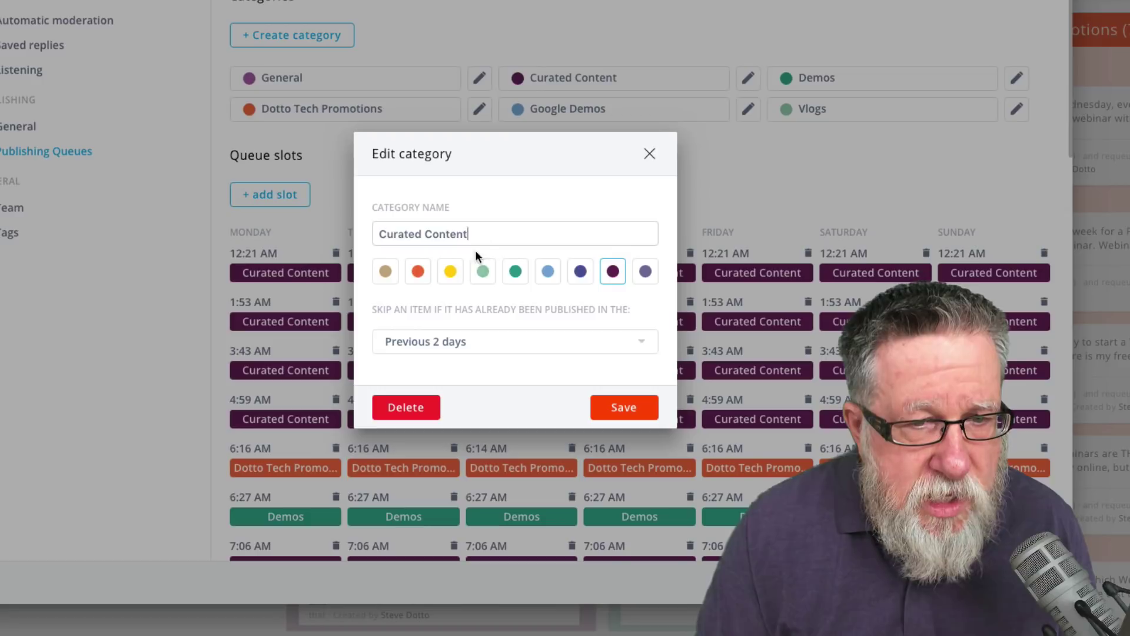
click(502, 346)
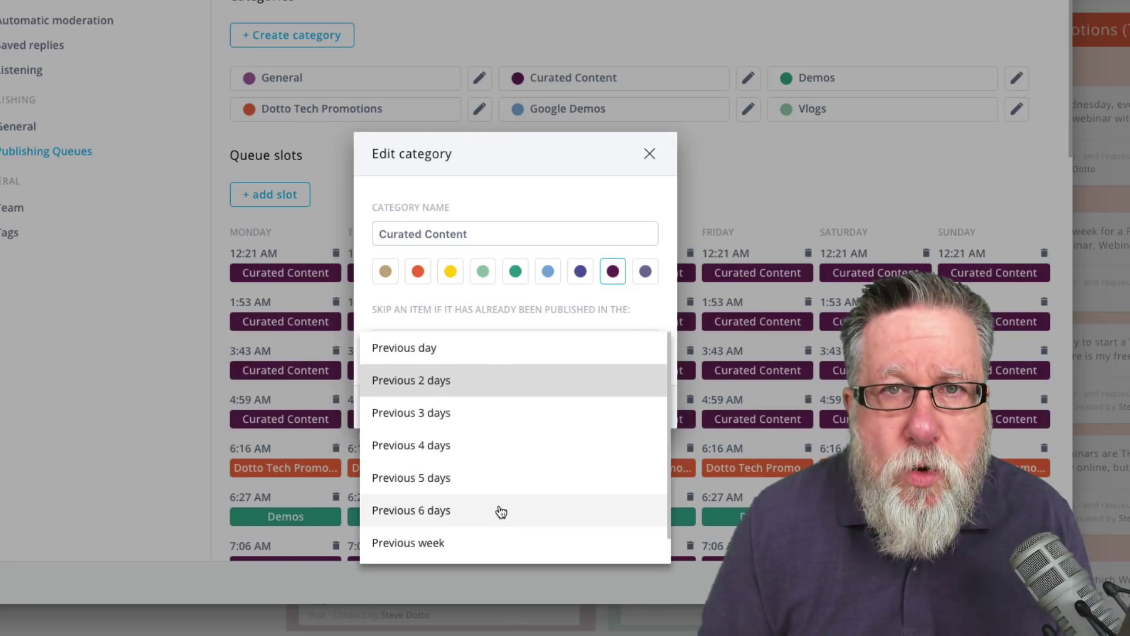
click(650, 154)
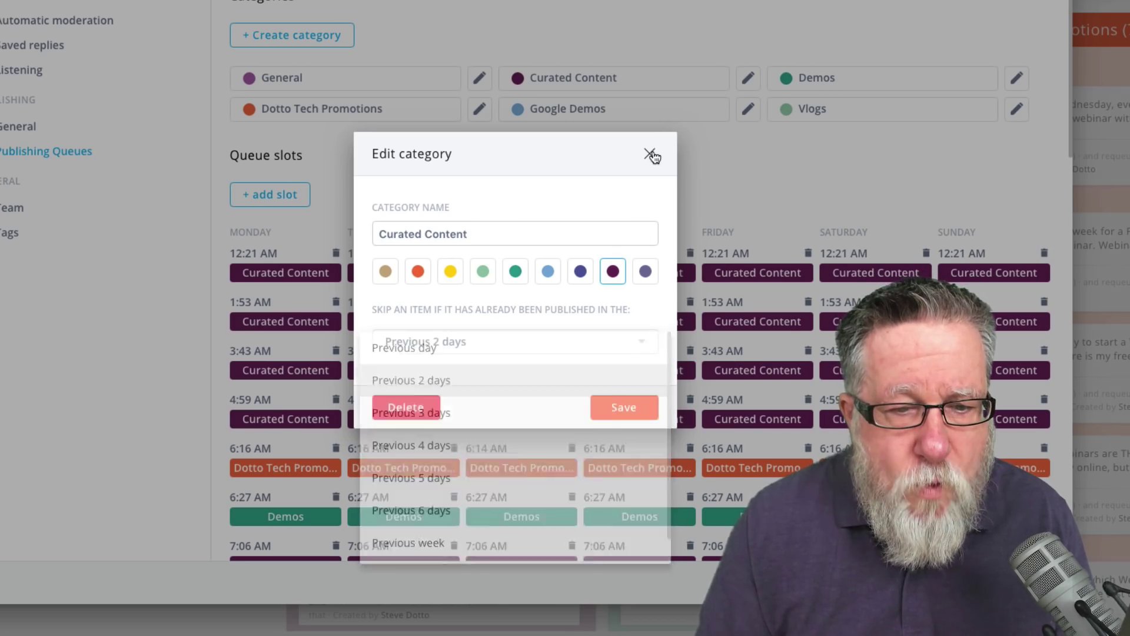
Step: Close the Curated Content editor and scroll through the weekly queue slots grid
click(650, 154)
scroll(418, 305, down, 8)
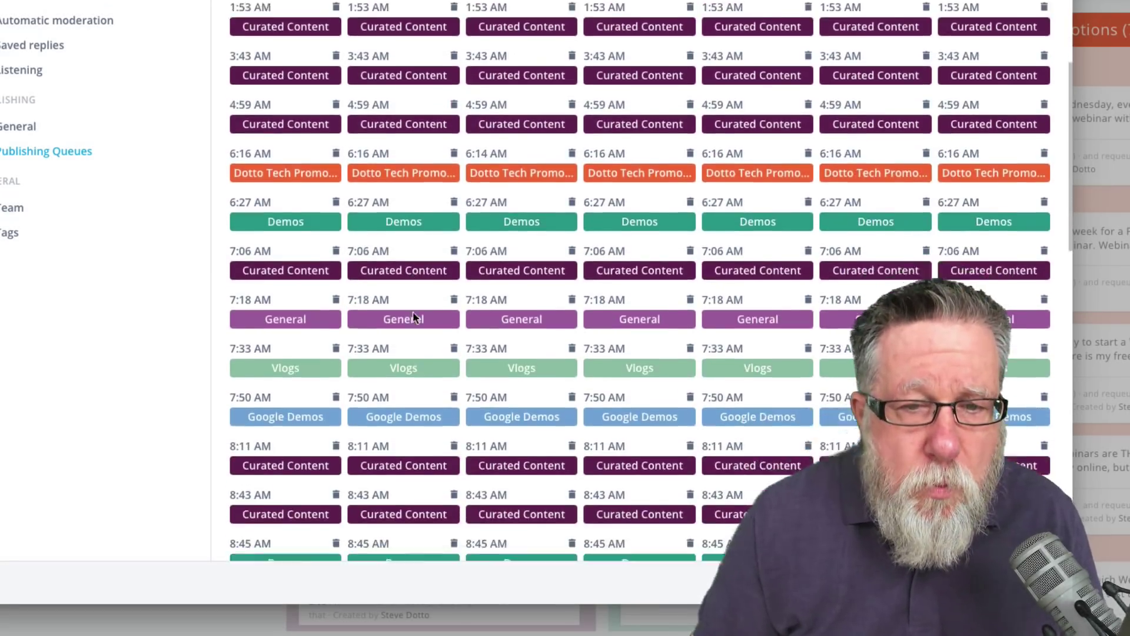
scroll(412, 315, down, 13)
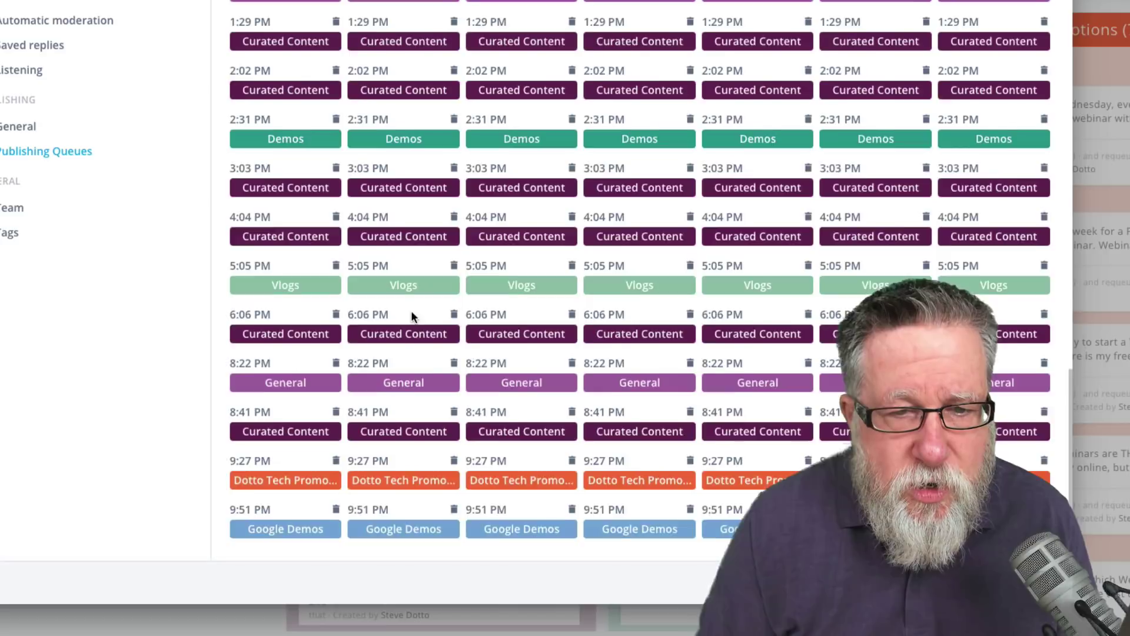
scroll(412, 315, up, 8)
scroll(412, 316, up, 12)
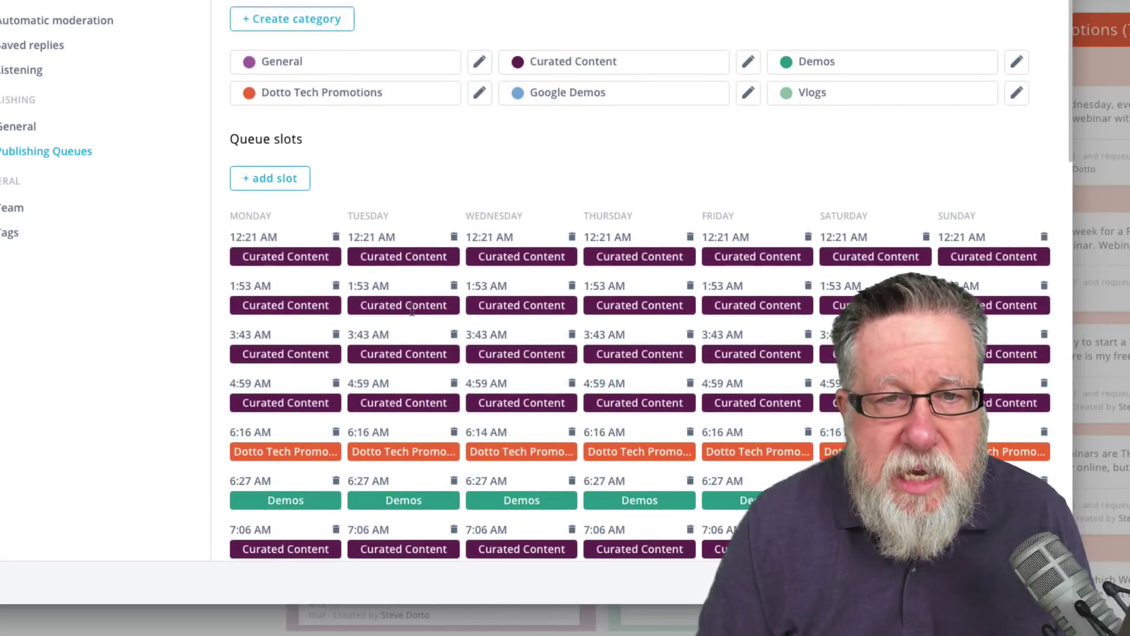
scroll(412, 310, up, 1)
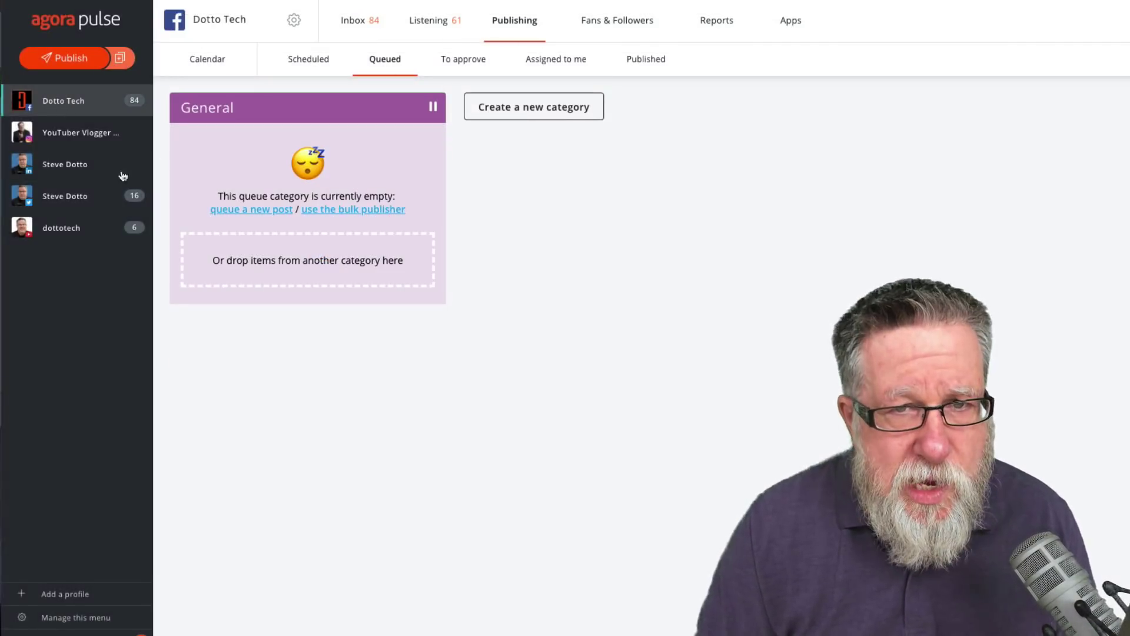
Step: Review the Twitter profile's Global report charts: 66K followers, 960 tweets, 6.4K engagement
click(83, 201)
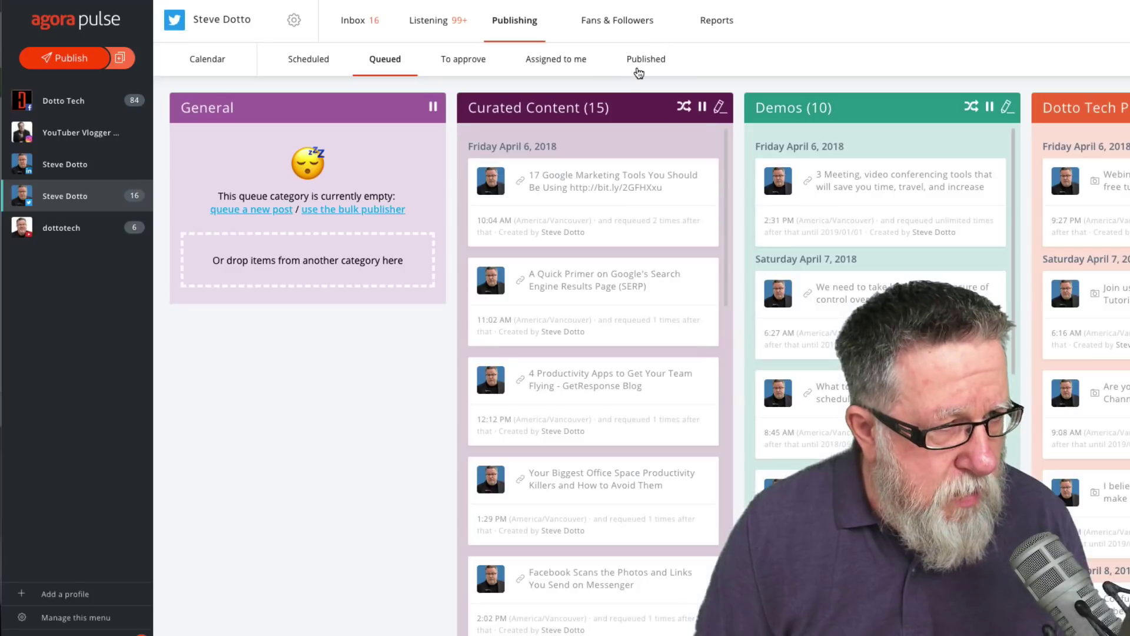
click(716, 20)
scroll(812, 337, down, 5)
scroll(812, 337, down, 2)
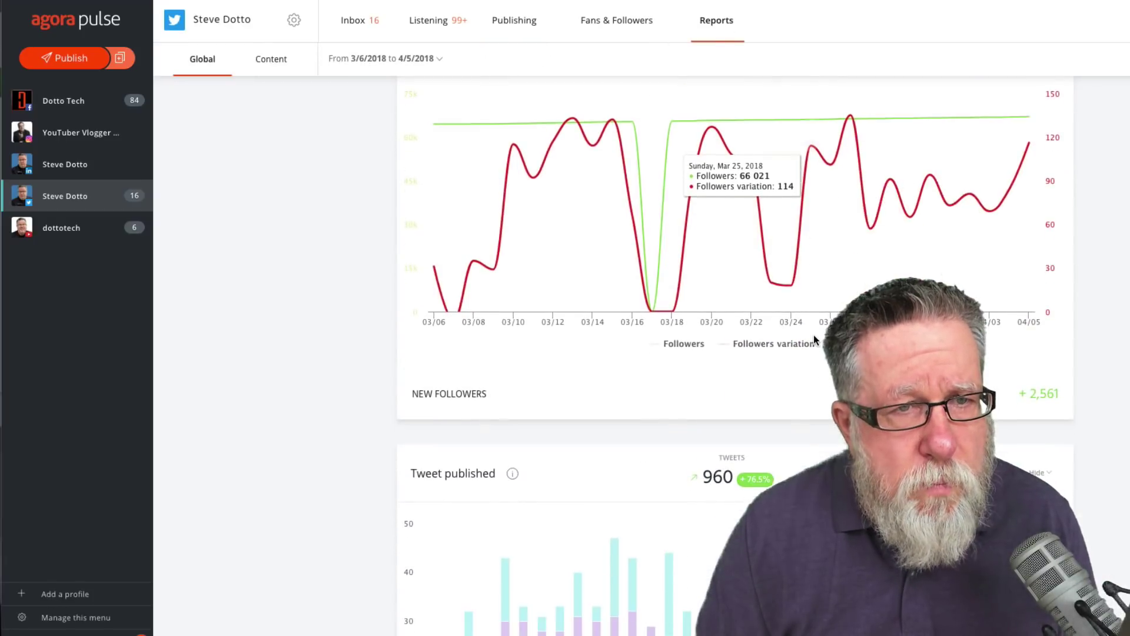
scroll(814, 336, down, 2)
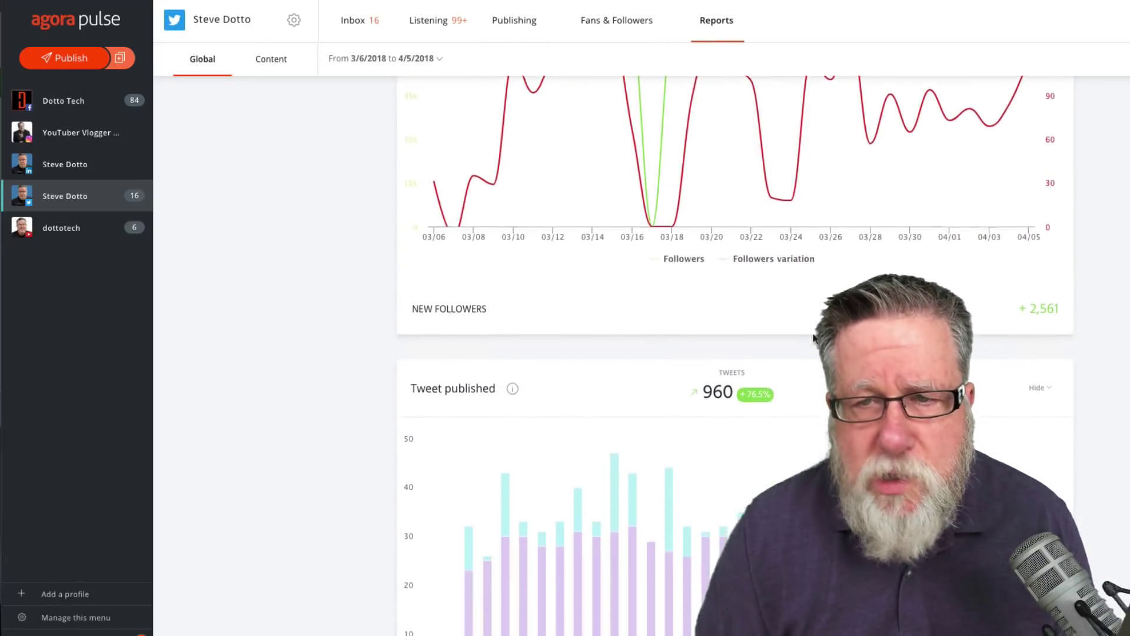
scroll(814, 335, up, 4)
scroll(813, 337, down, 1)
scroll(812, 334, down, 8)
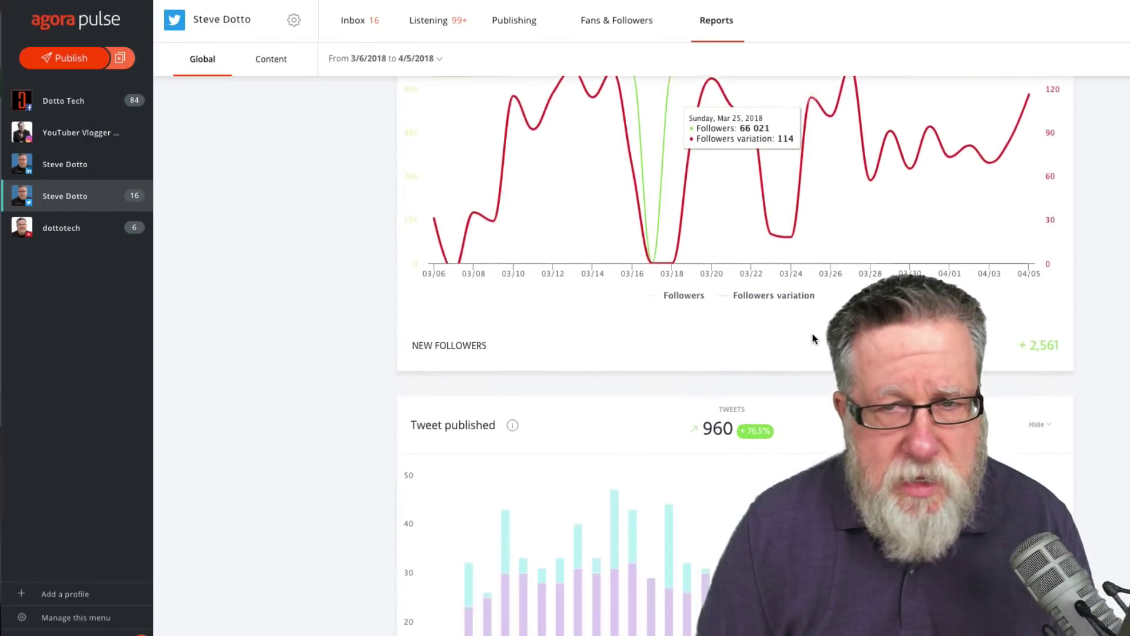
scroll(814, 337, down, 3)
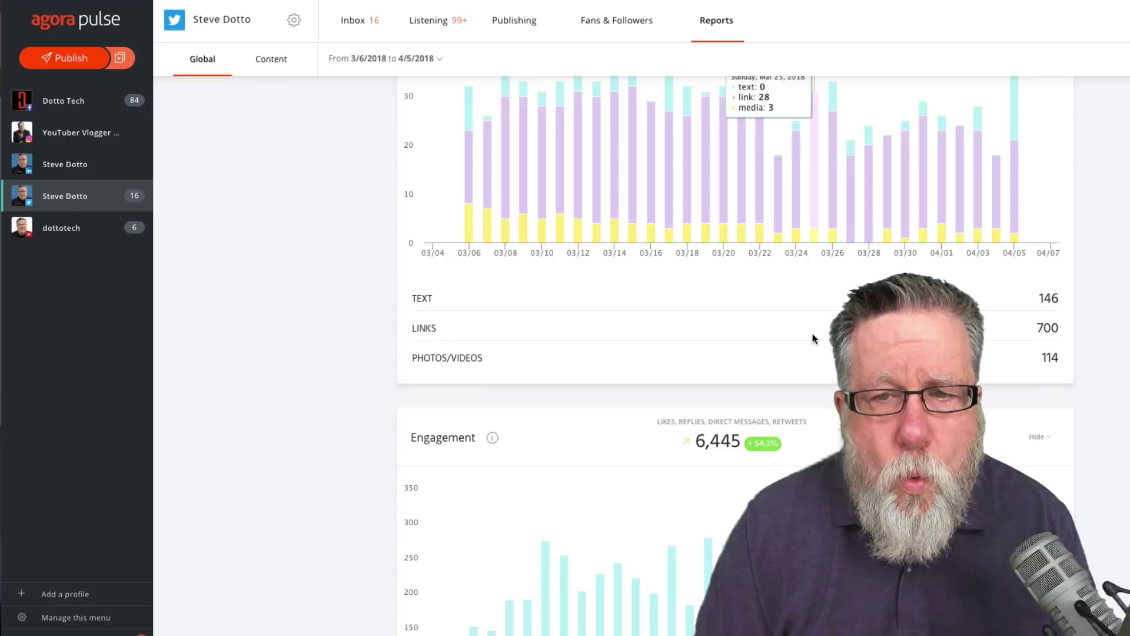
scroll(813, 334, down, 4)
scroll(813, 337, down, 6)
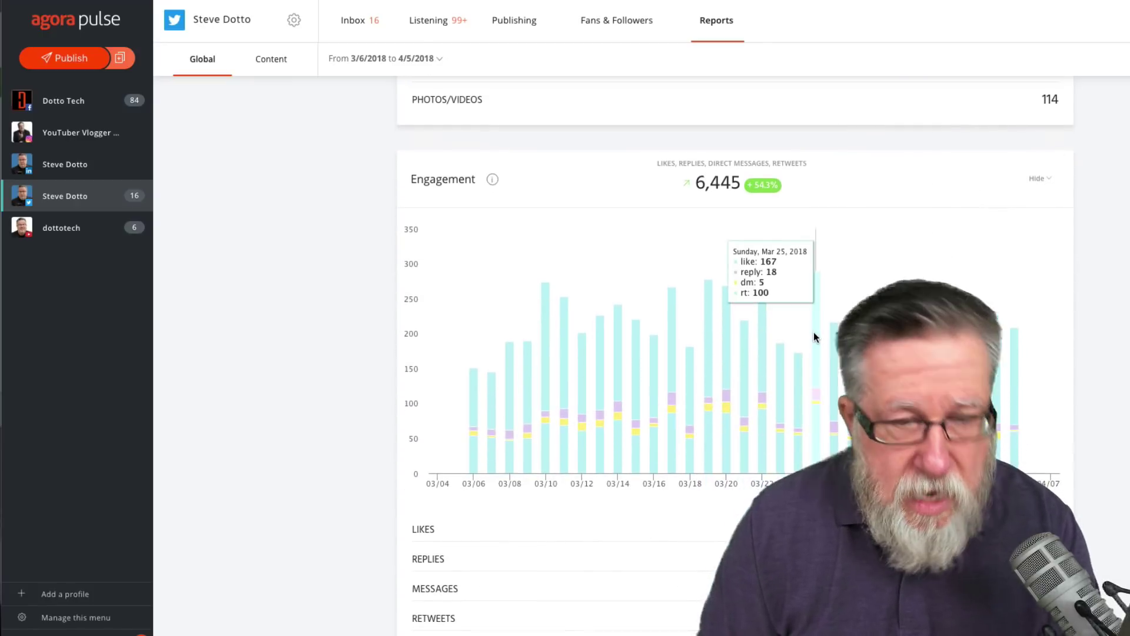
scroll(813, 336, down, 5)
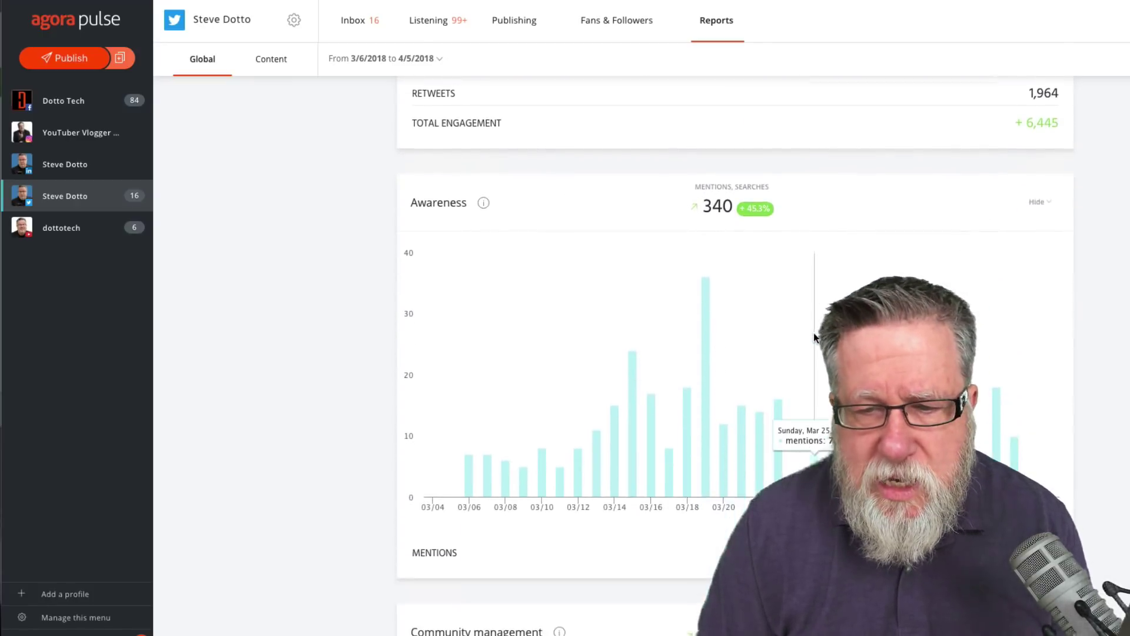
scroll(814, 333, up, 18)
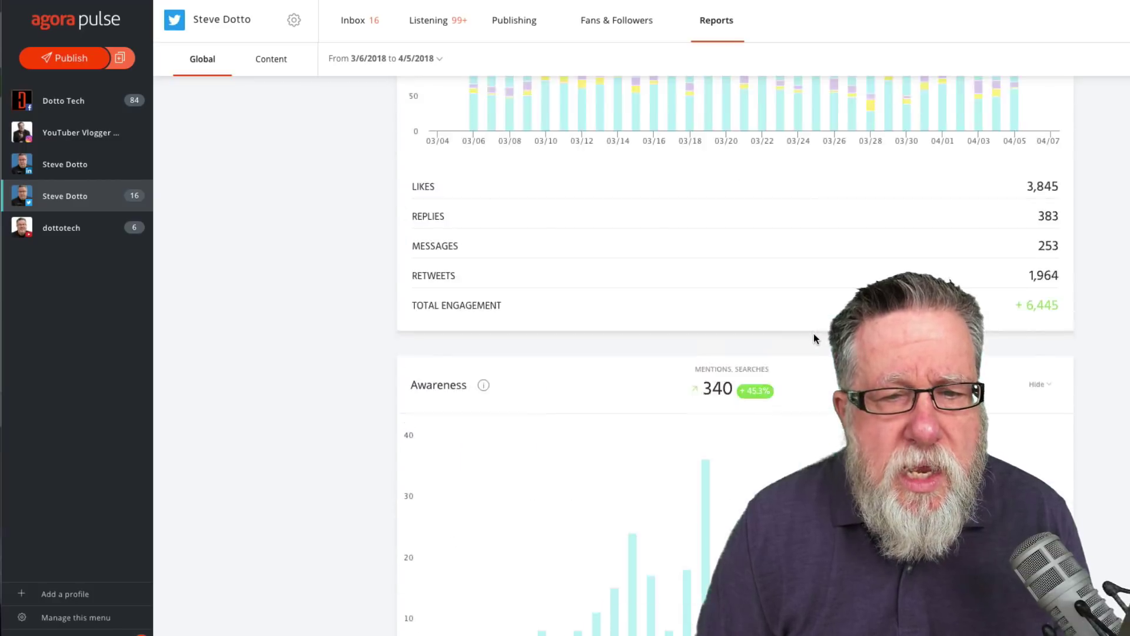
scroll(715, 338, up, 6)
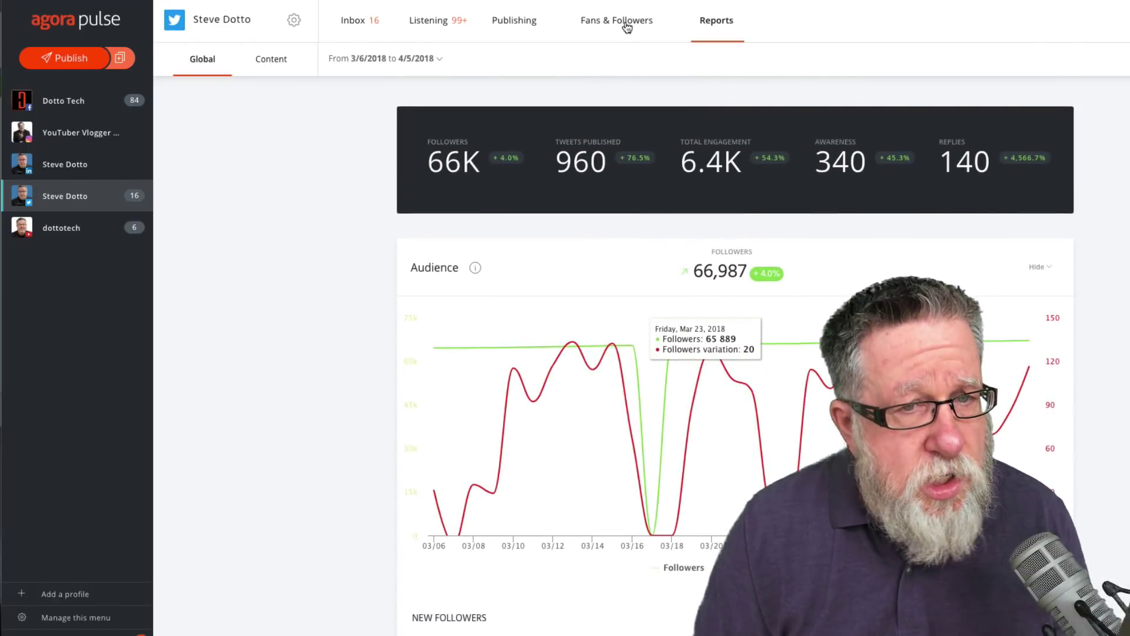
Step: Browse the Twitter Fans & Followers list, showing engaged and ambassador tags
click(625, 24)
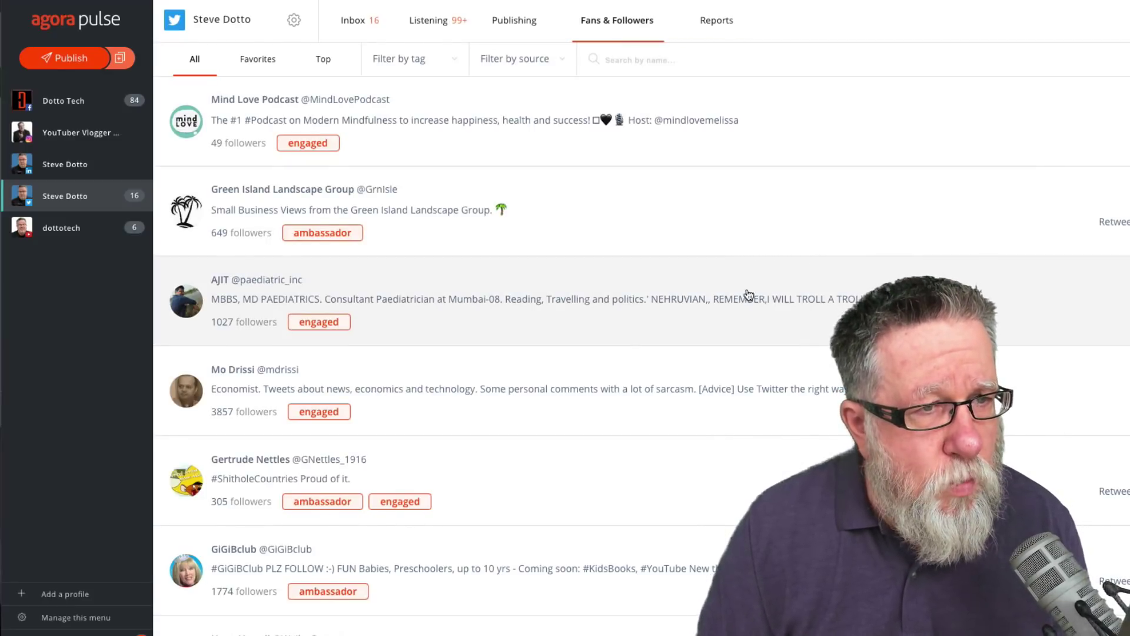
scroll(450, 264, down, 3)
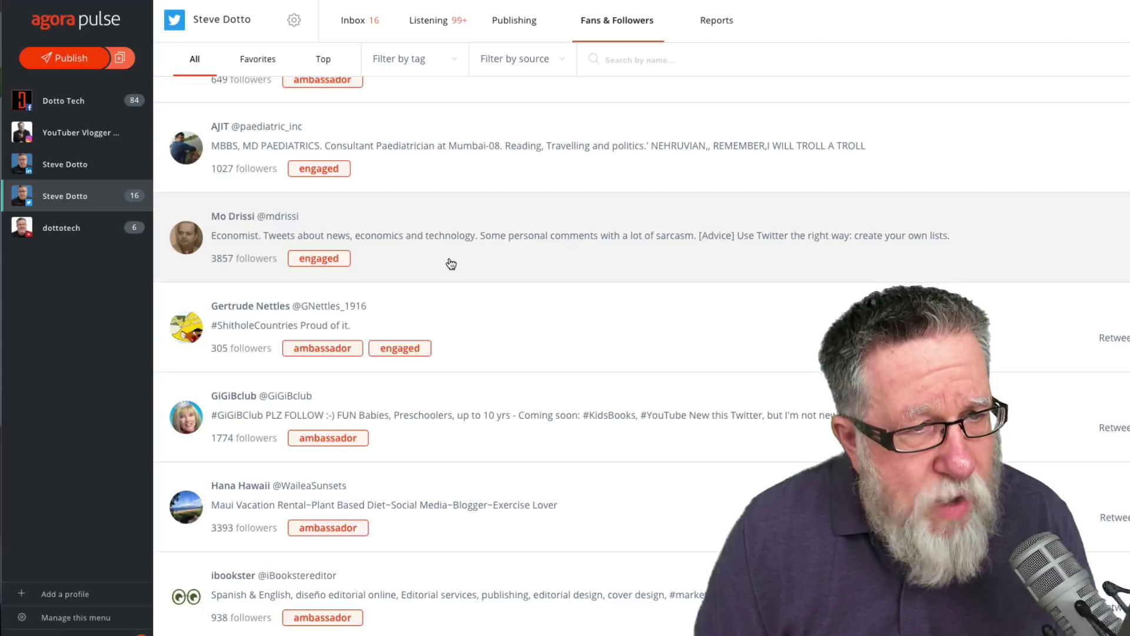
scroll(451, 263, down, 2)
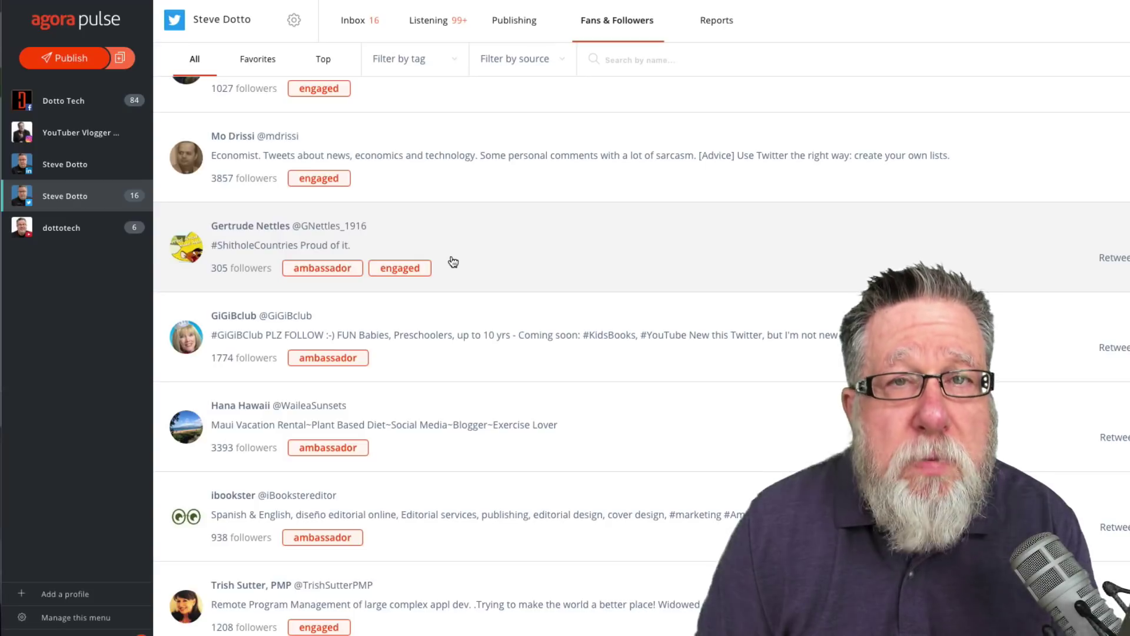
scroll(453, 262, up, 6)
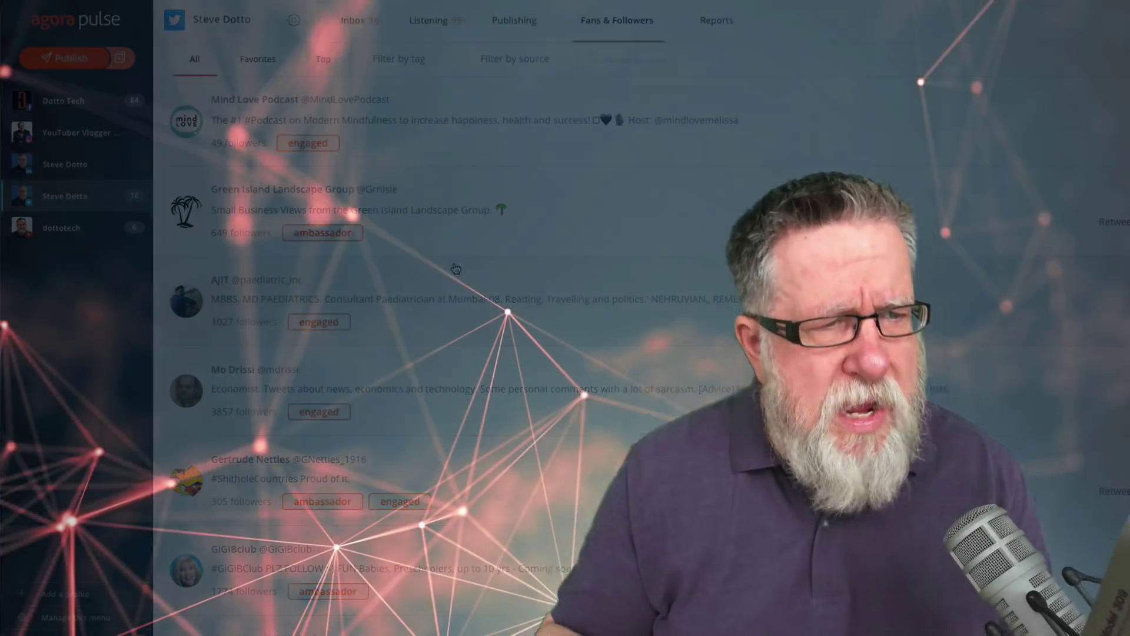